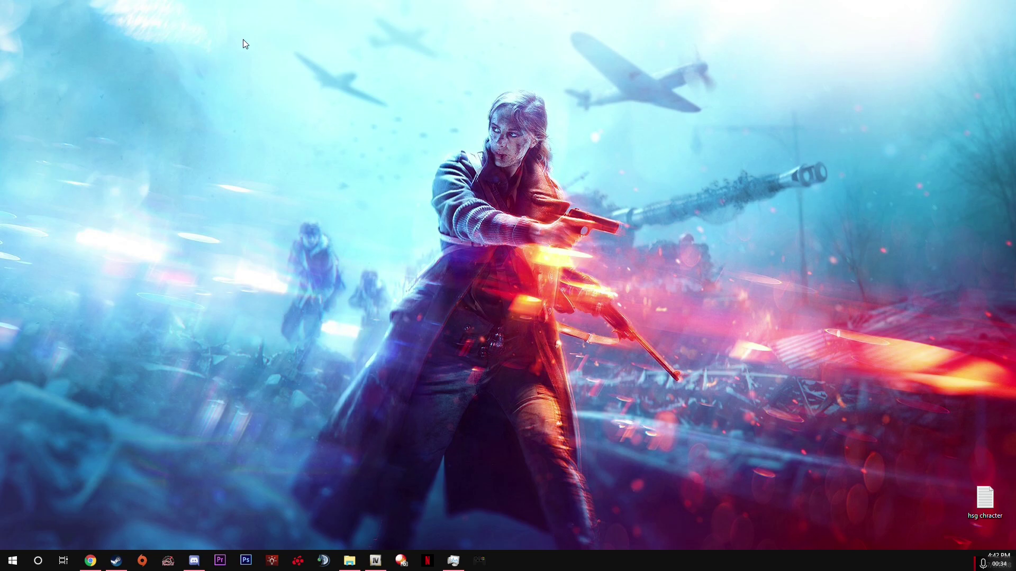
Open Chrome and review the forum post's instructions and examples for replacing DLC vehicles client-side in FiveM.
left_click(91, 561)
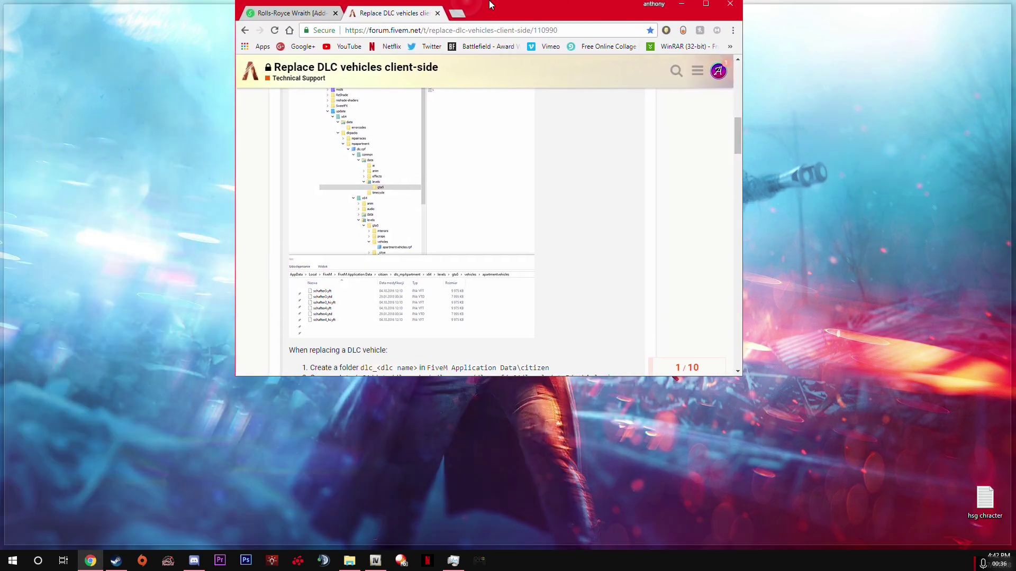
scroll(465, 379, "up", 4)
scroll(564, 329, "down", 2)
scroll(399, 295, "up", 4)
scroll(399, 295, "up", 2)
scroll(483, 320, "down", 10)
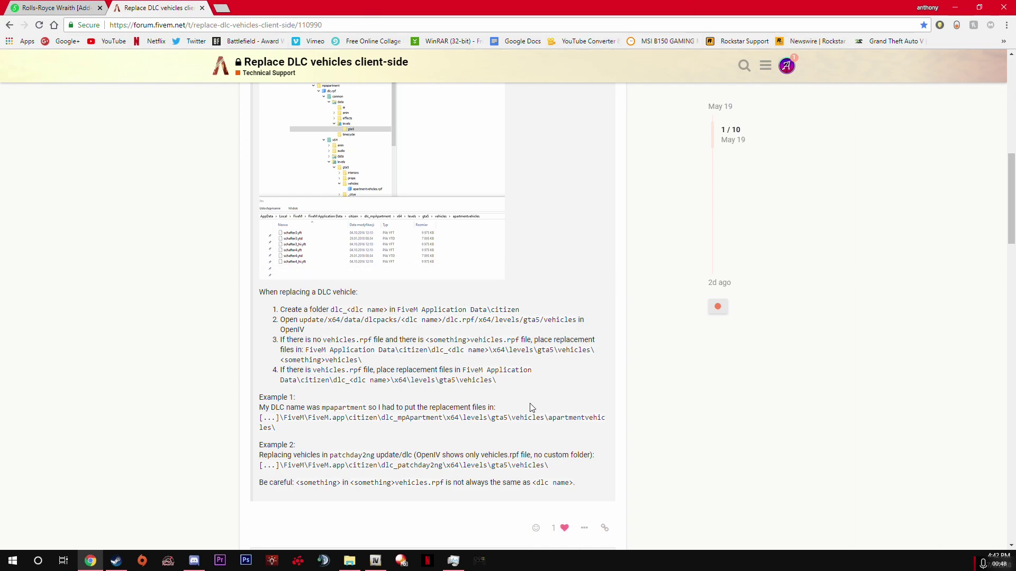
Download the Rolls-Royce Wraith mod archive from its GTA5-Mods page and save it to the Downloads folder.
key("ctrl+Tab")
scroll(567, 449, "up", 10)
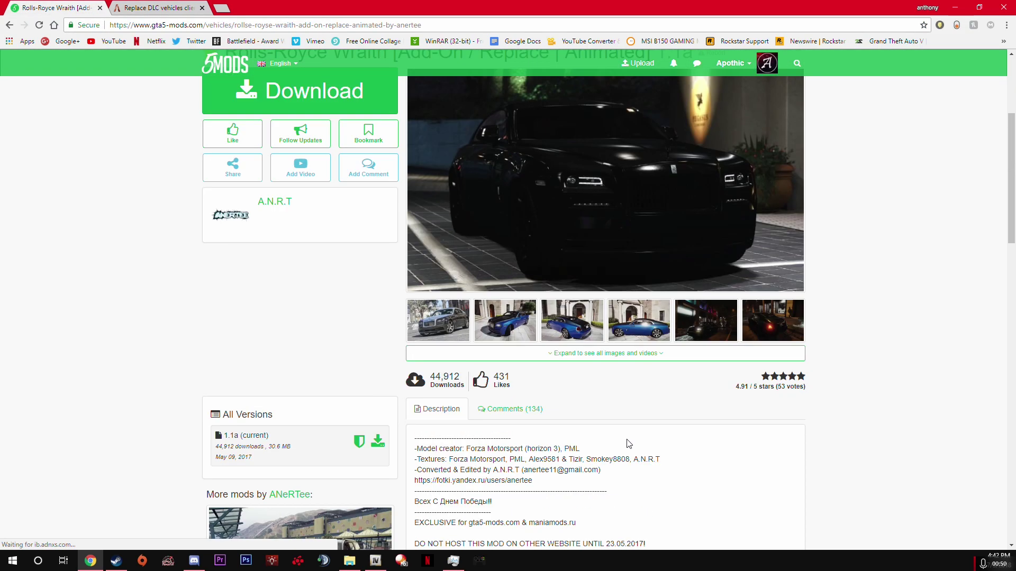
scroll(567, 450, "down", 2)
left_click(317, 198)
scroll(635, 339, "down", 3)
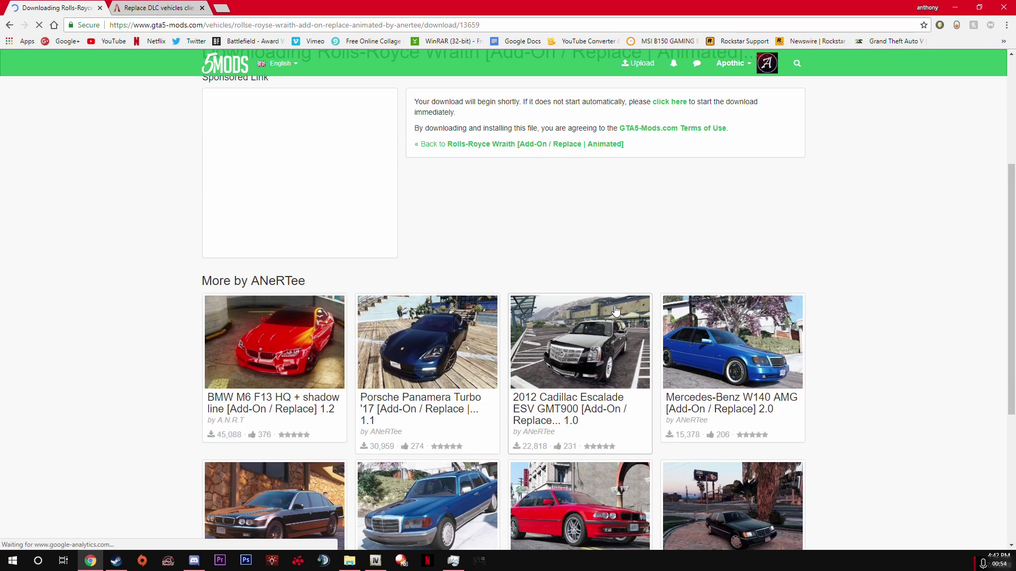
scroll(627, 345, "up", 4)
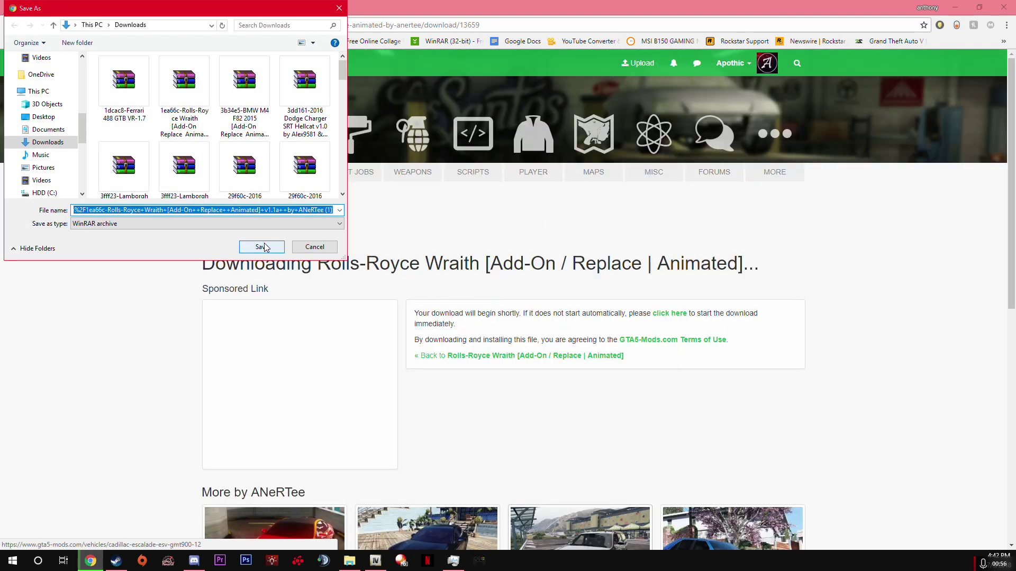
left_click(262, 247)
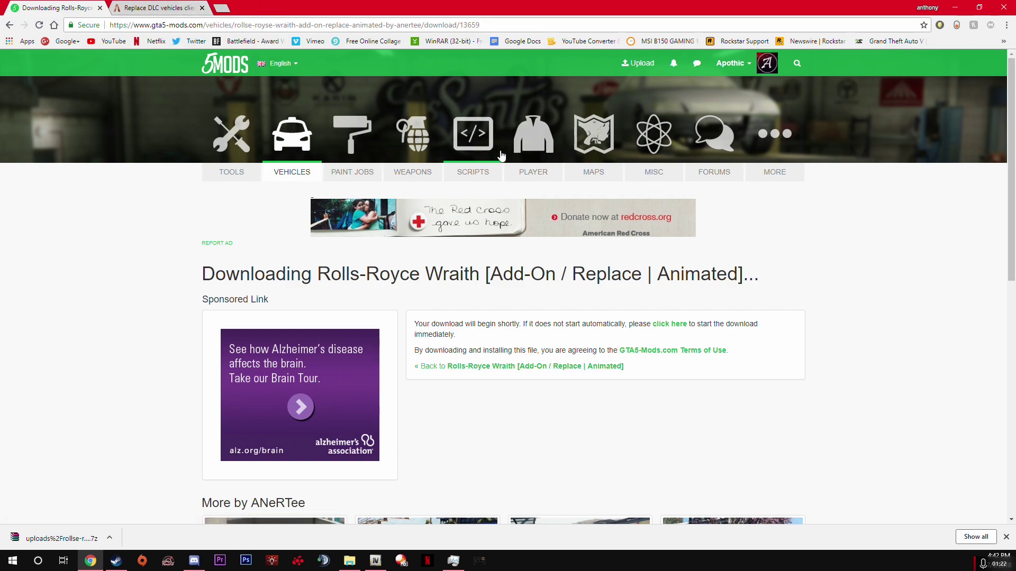
Open the downloaded Rolls-Royce Wraith archive in WinRAR and browse to its Replace\readme folder.
left_click(59, 539)
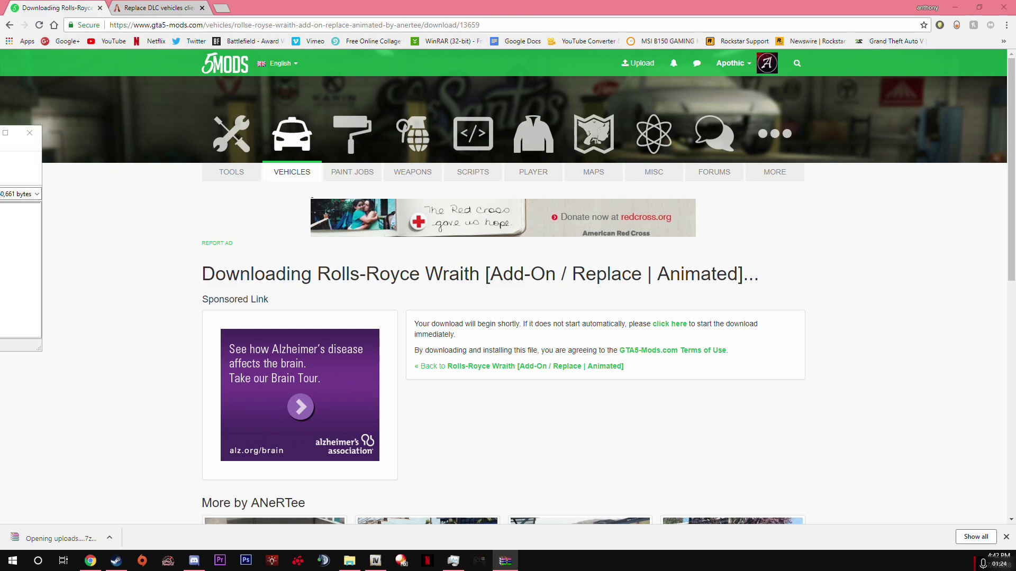
left_click(400, 262)
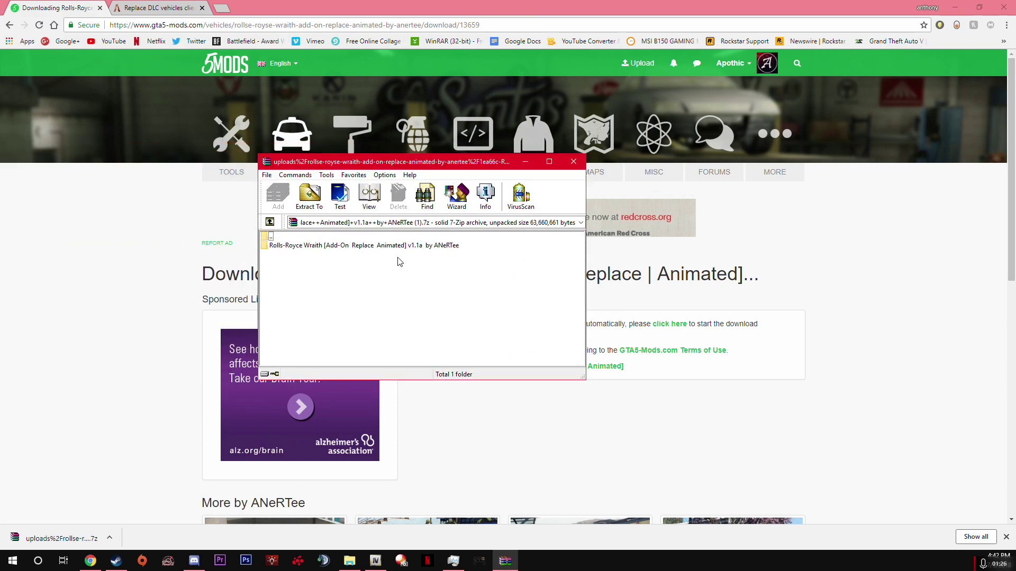
double_click(319, 246)
left_click_drag(301, 305, 280, 254)
left_click(340, 274)
left_click(281, 246)
double_click(281, 246)
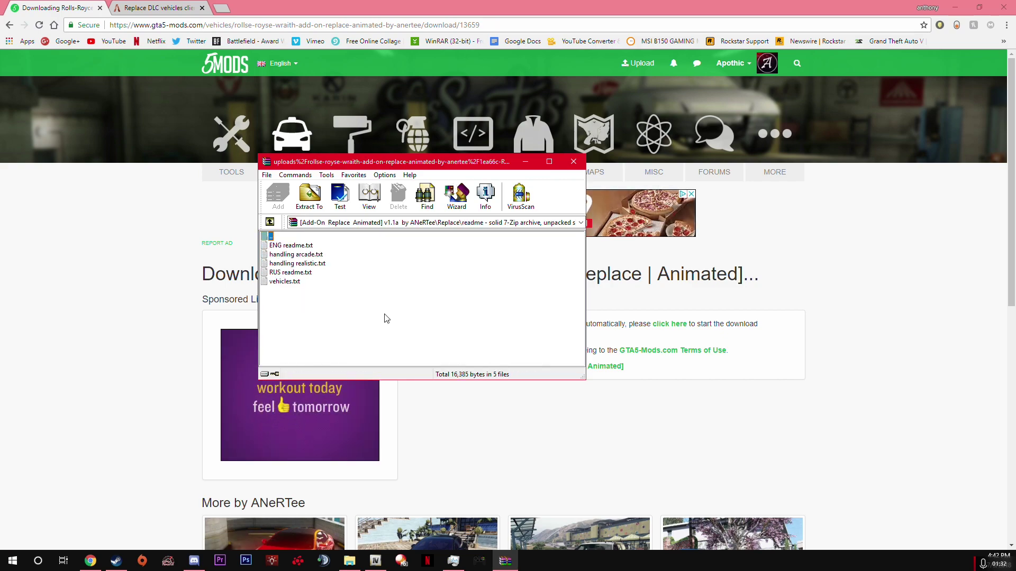
Open ENG readme.txt and examine the install path and the names of the files to replace.
double_click(291, 245)
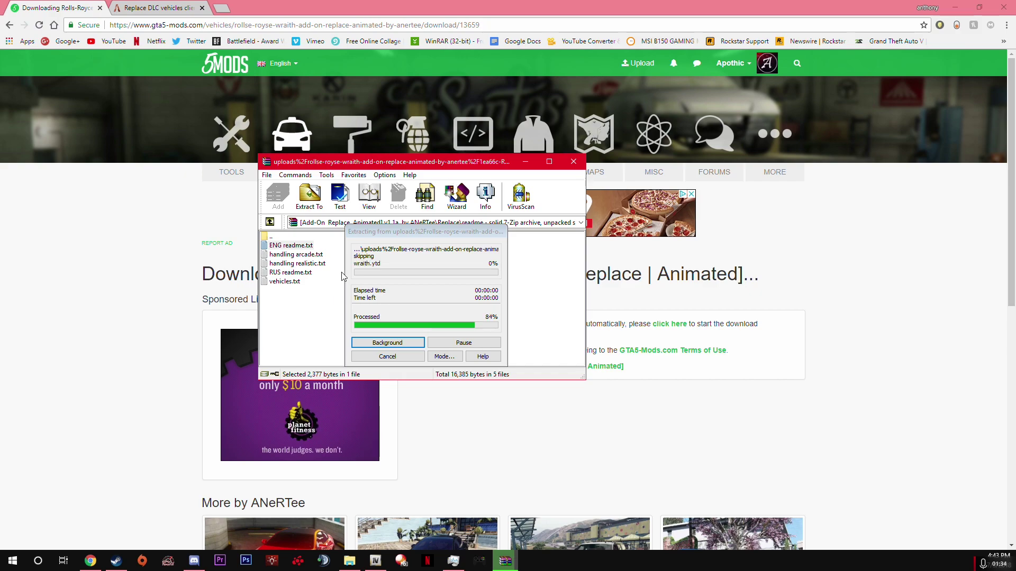
left_click_drag(478, 203, 298, 125)
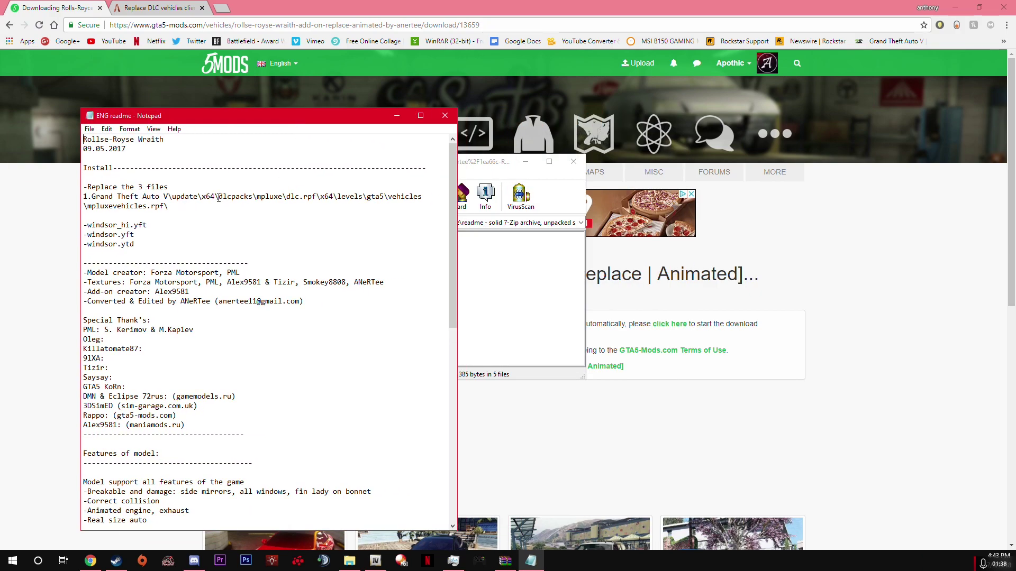
left_click_drag(256, 198, 168, 188)
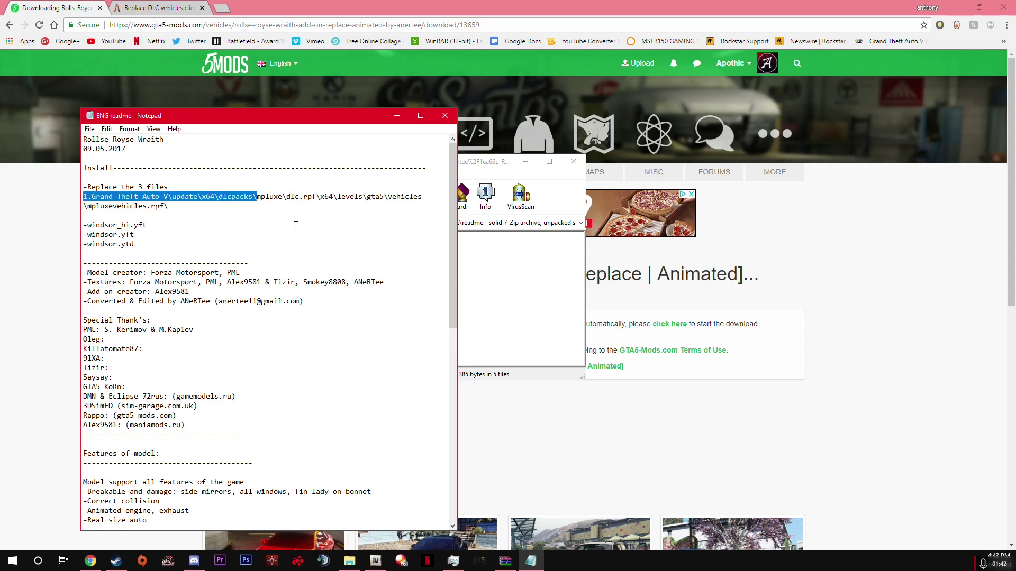
Minimize the readme and open the citizen folder inside FiveM Application Data in File Explorer.
left_click(396, 116)
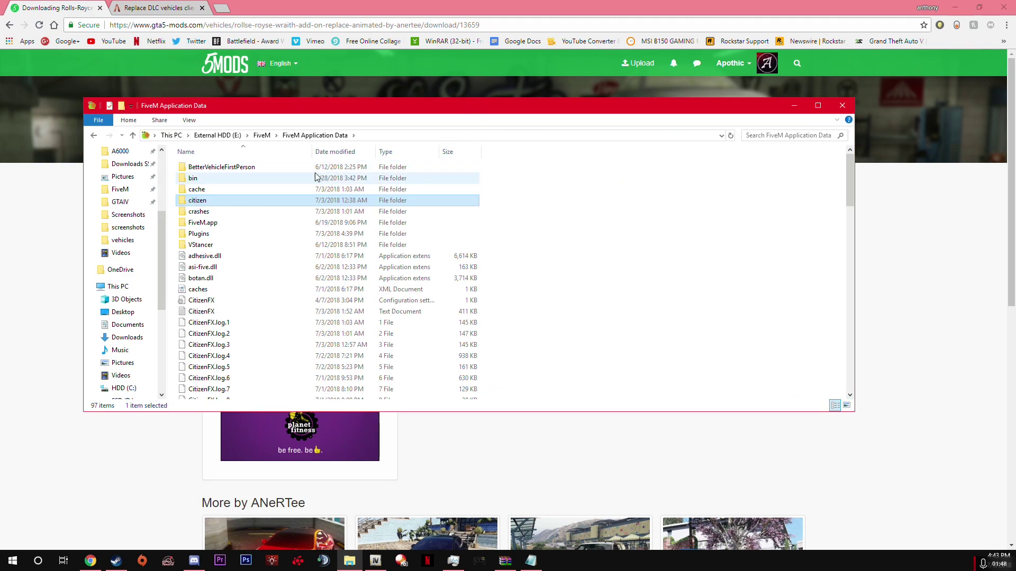
double_click(221, 201)
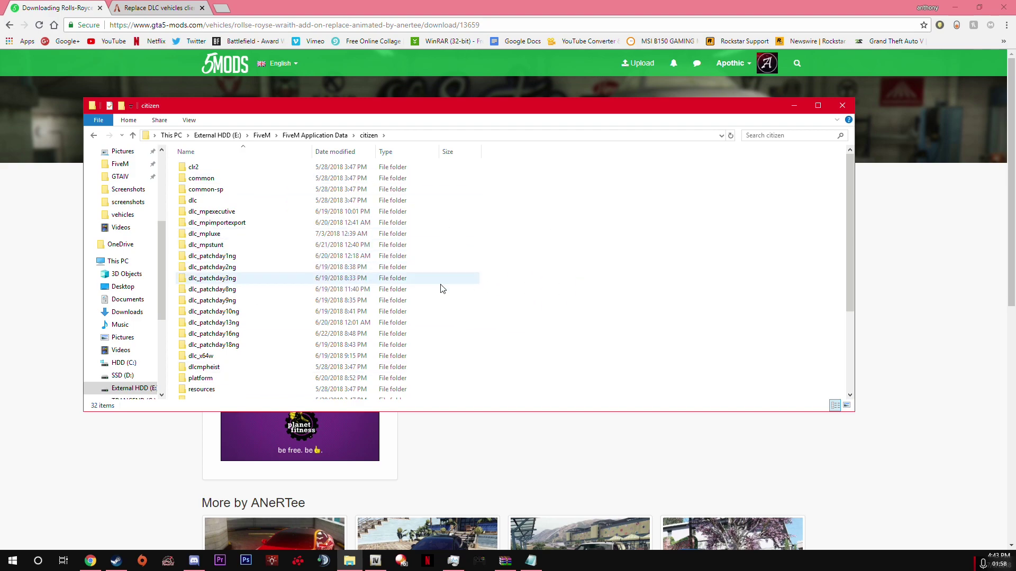
Switch to OpenIV, search all archives for "windsor" and stop the search once the vehicle's files are listed.
left_click(376, 561)
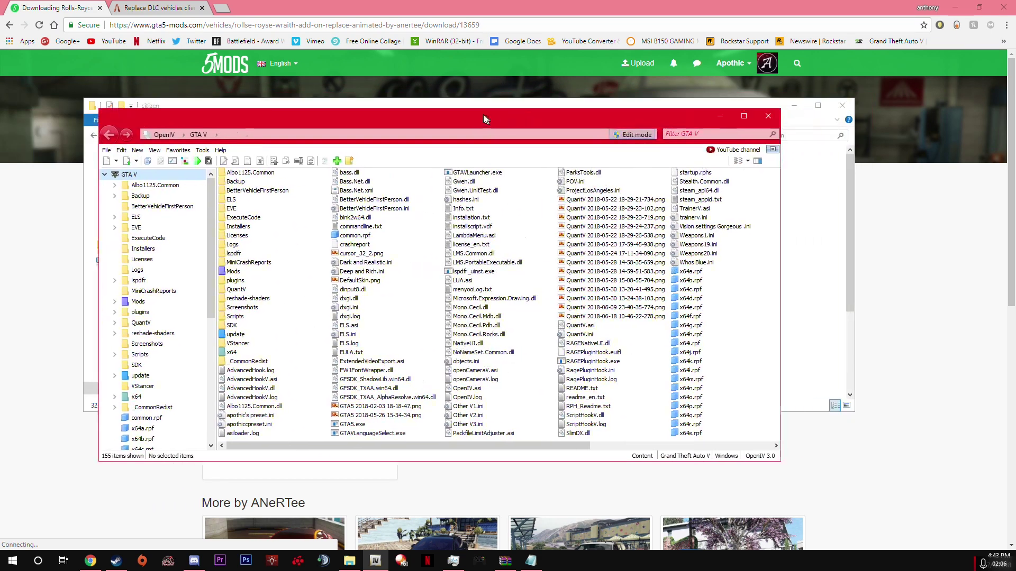
left_click_drag(492, 119, 462, 116)
type("windsor")
left_click(637, 274)
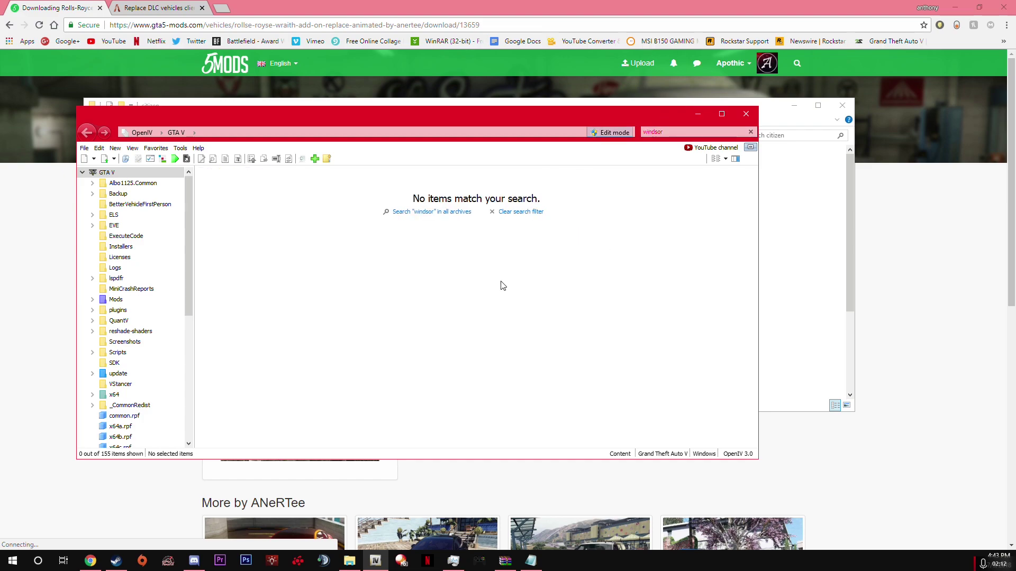
left_click(423, 212)
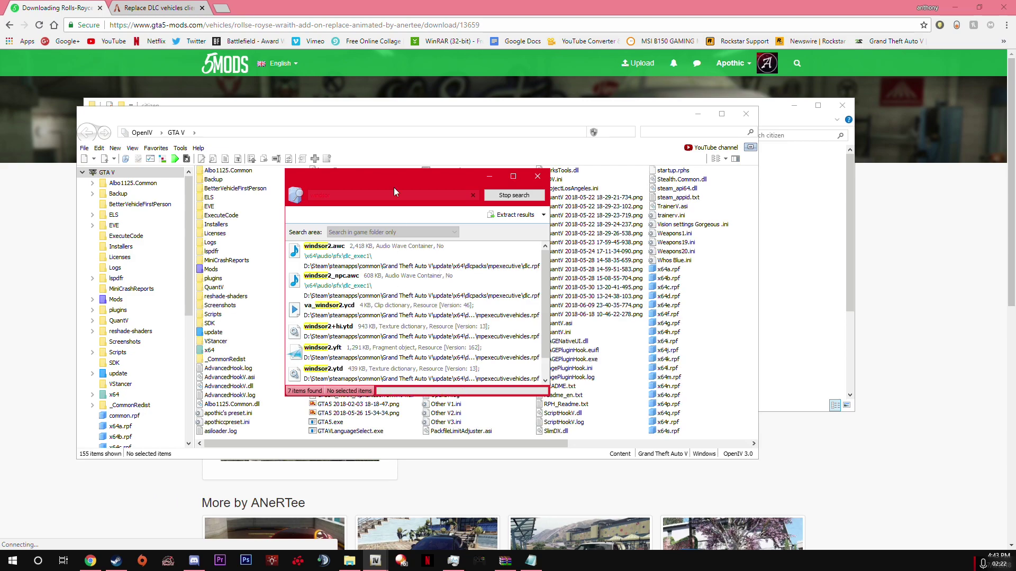
left_click_drag(392, 183, 390, 173)
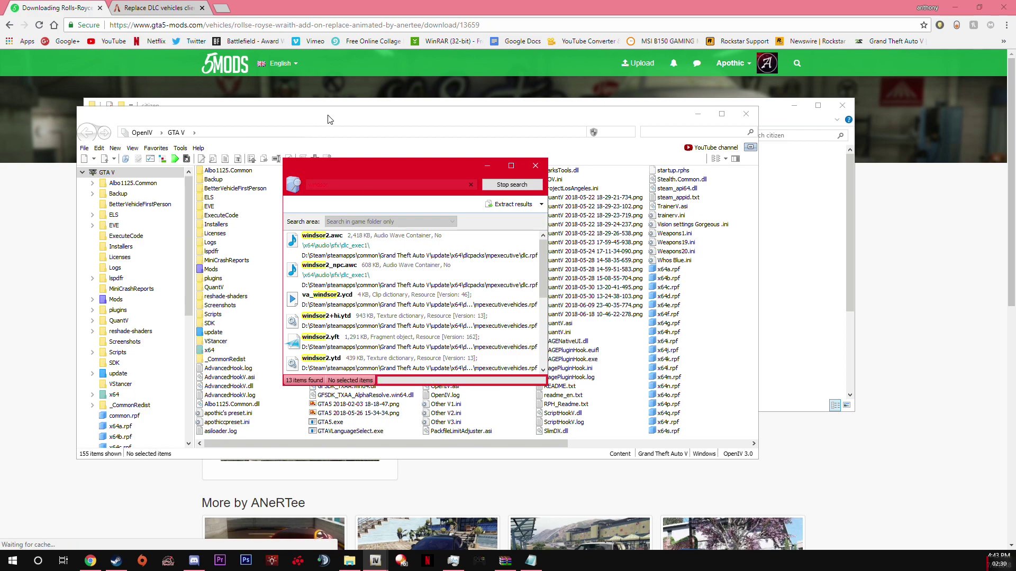
left_click(498, 184)
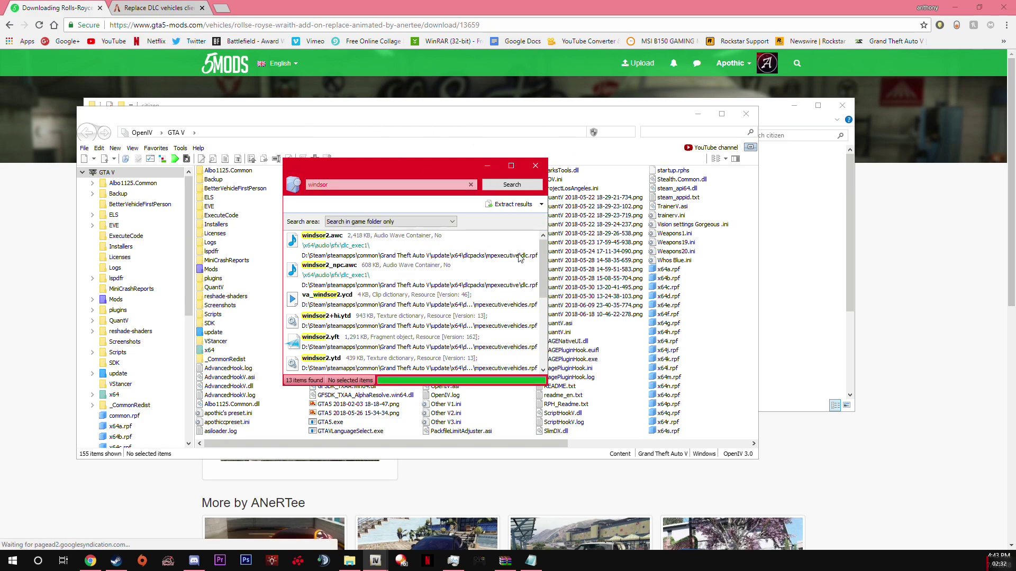
Widen the search results window and select windsor.yft to check its full archive path.
left_click_drag(546, 352, 703, 328)
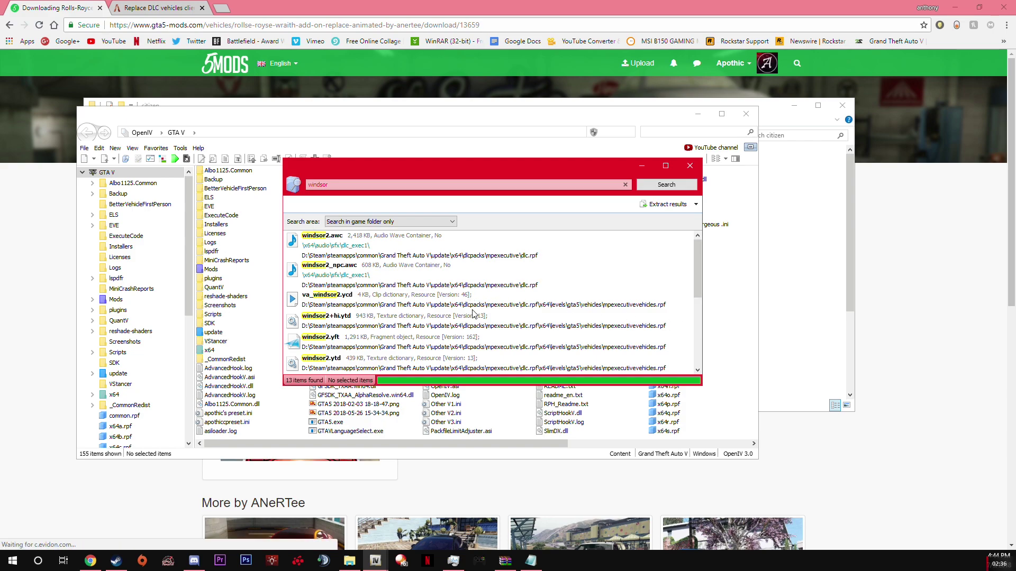
scroll(474, 313, "down", 3)
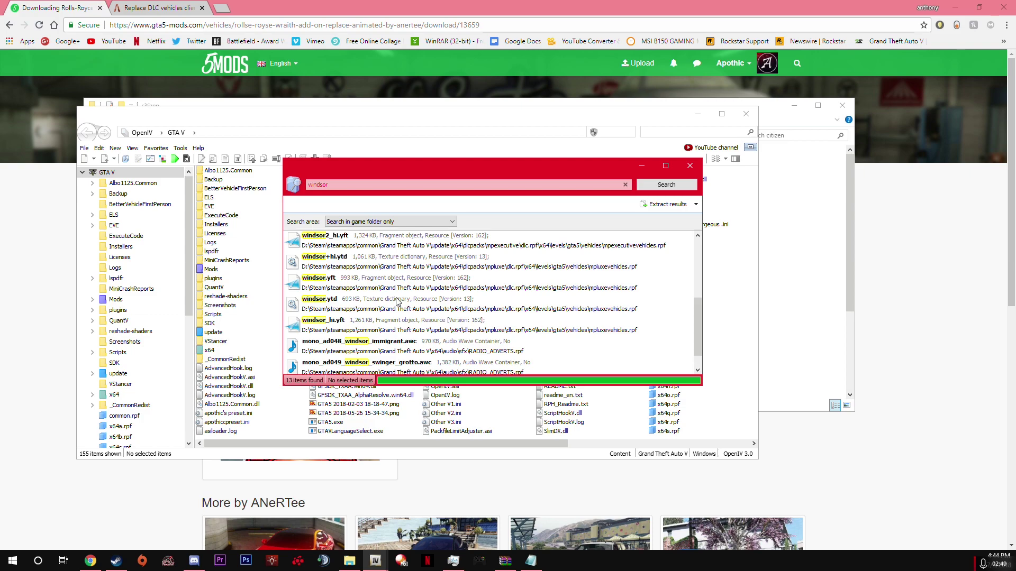
left_click(331, 292)
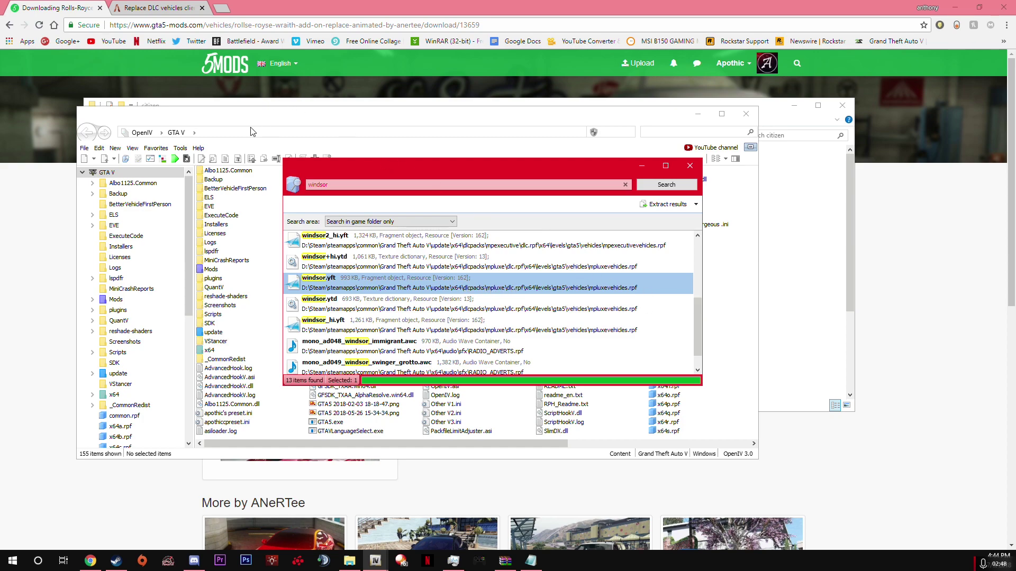
Maximize the citizen folder's window and create a new folder in it named dlc_.
left_click_drag(252, 103, 202, 93)
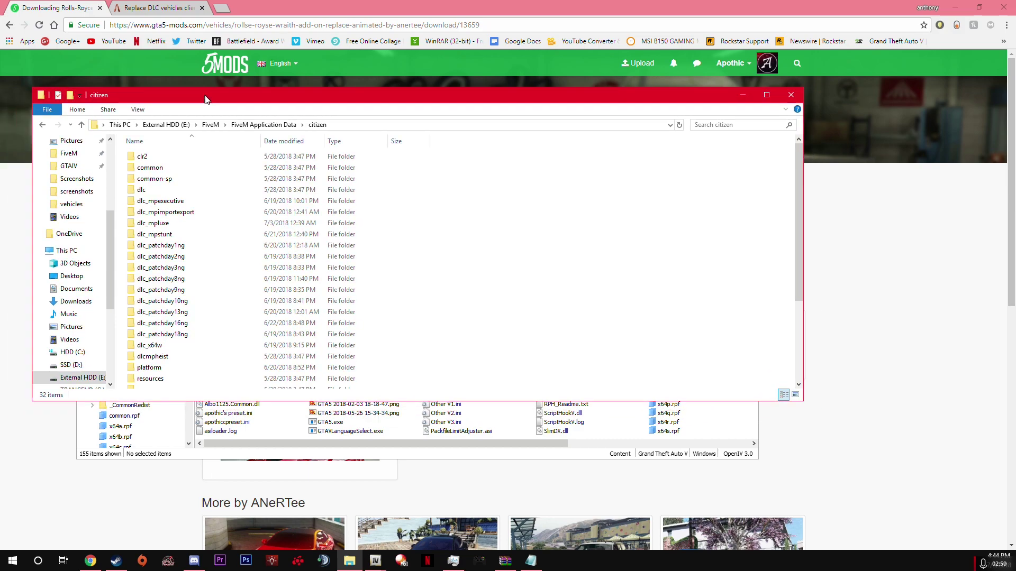
left_click(766, 94)
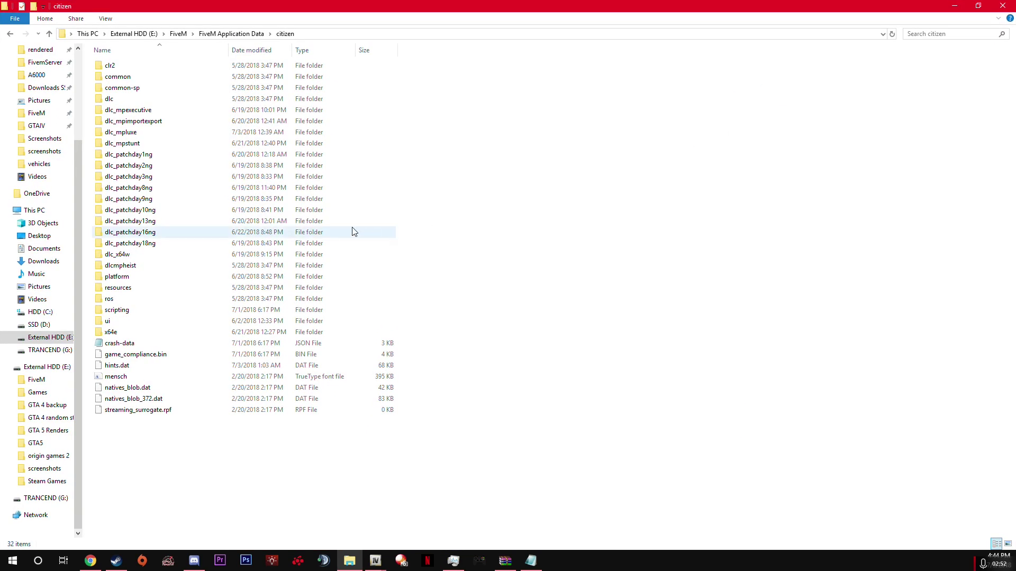
left_click(142, 132)
right_click(496, 155)
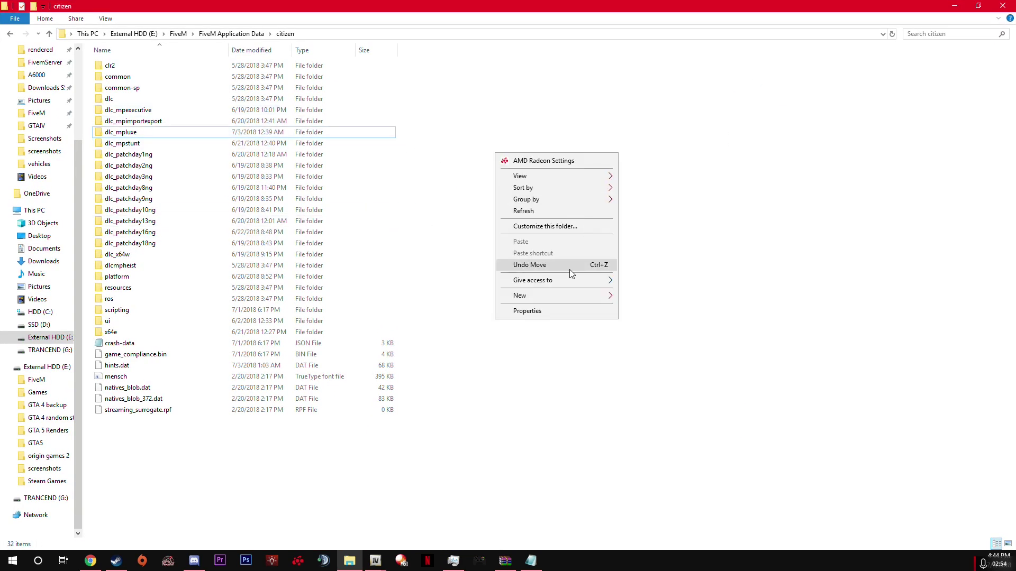
mouse_move(541, 295)
left_click(654, 297)
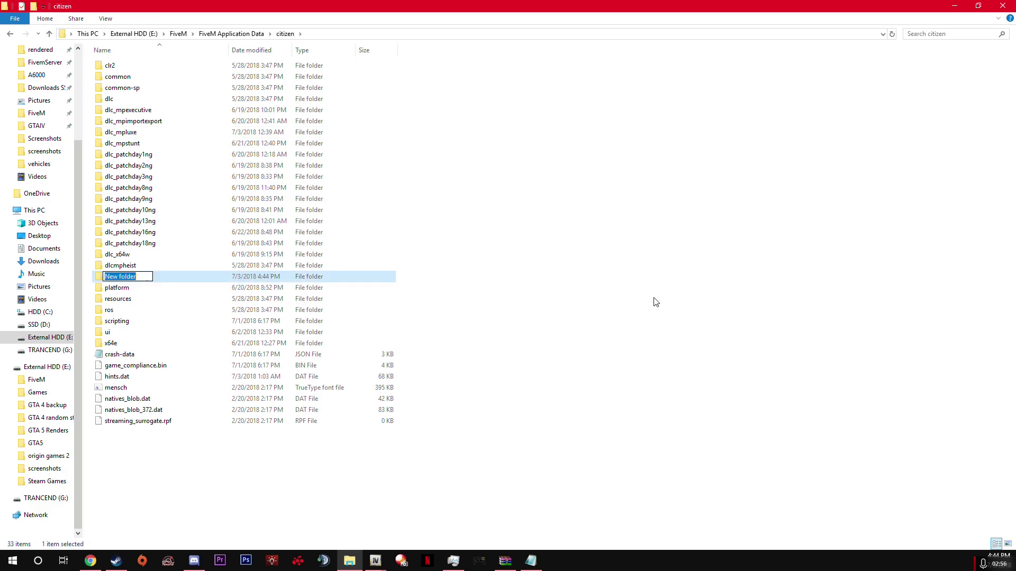
type("dlc_")
Browse to update\x64\dlcpacks in OpenIV and look over the available DLC folder names.
left_click(375, 561)
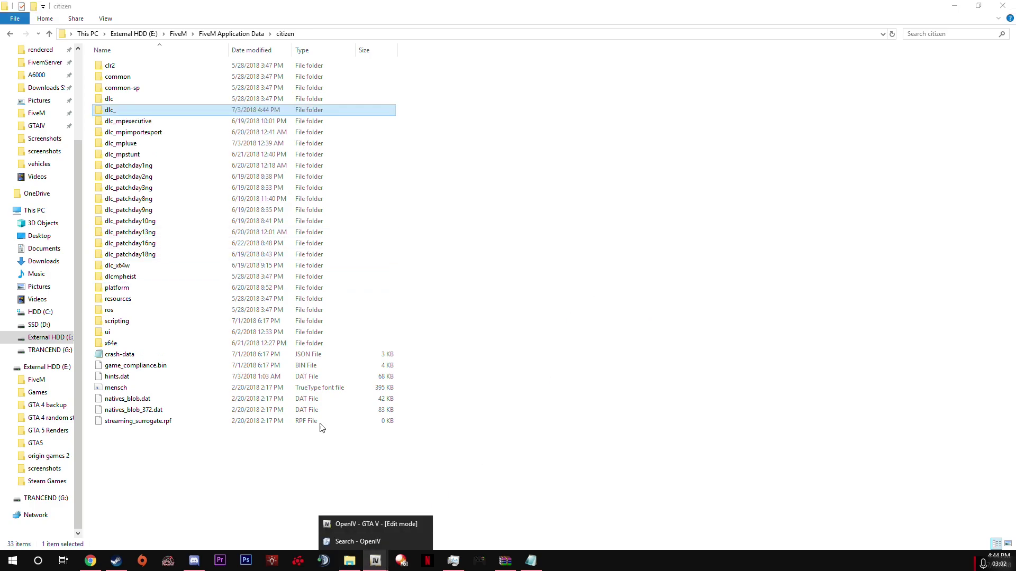
left_click(370, 540)
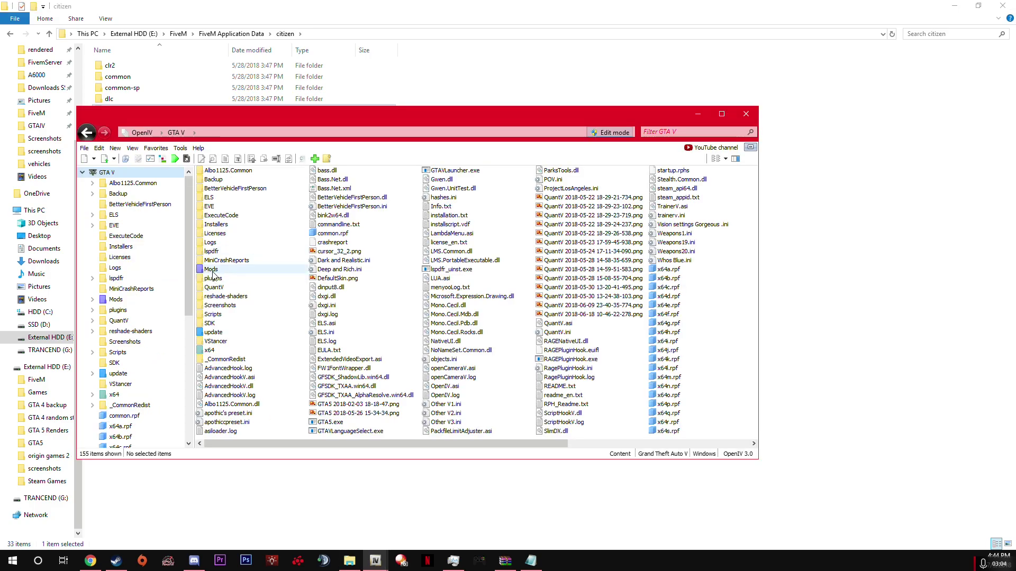
left_click(214, 332)
double_click(214, 333)
double_click(213, 170)
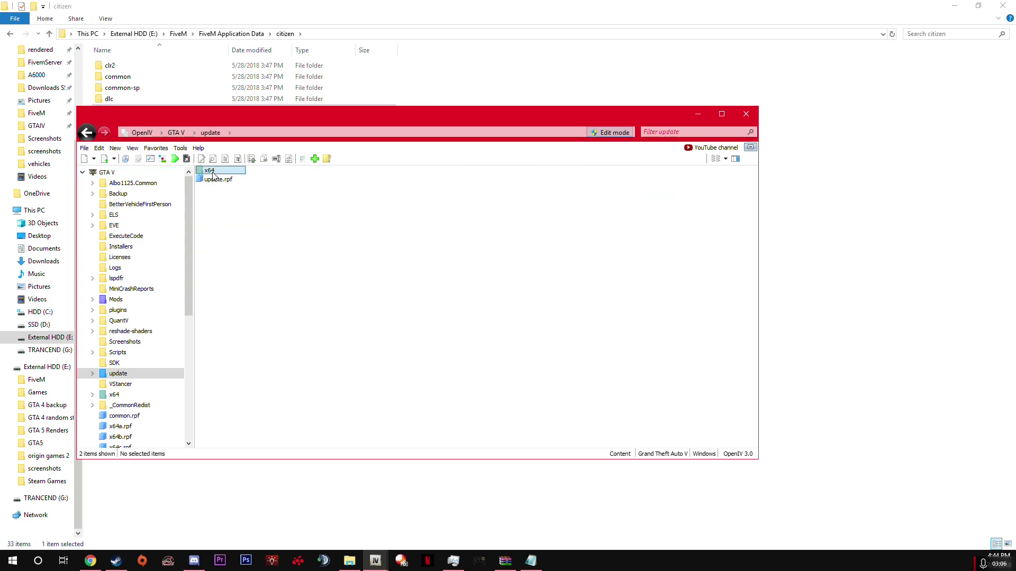
double_click(228, 180)
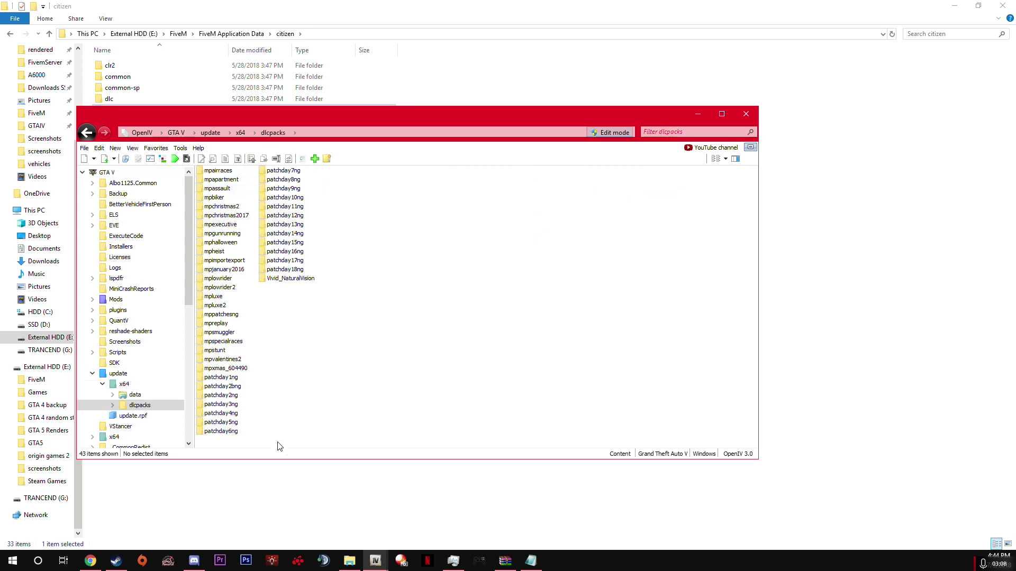
left_click_drag(338, 421, 221, 214)
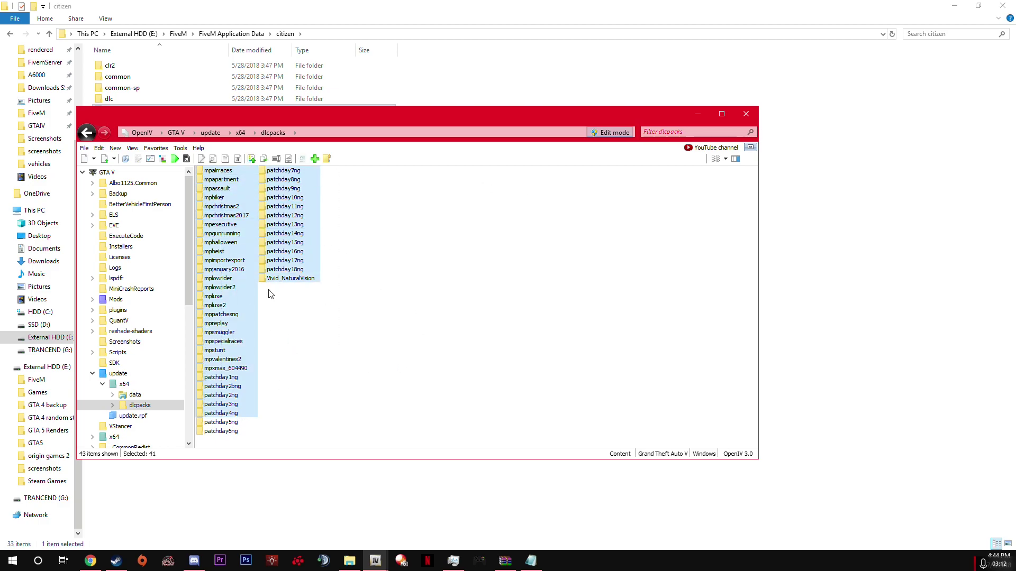
Return to the citizen folder and create another new folder in it named dlc_mpluxe.
left_click(851, 123)
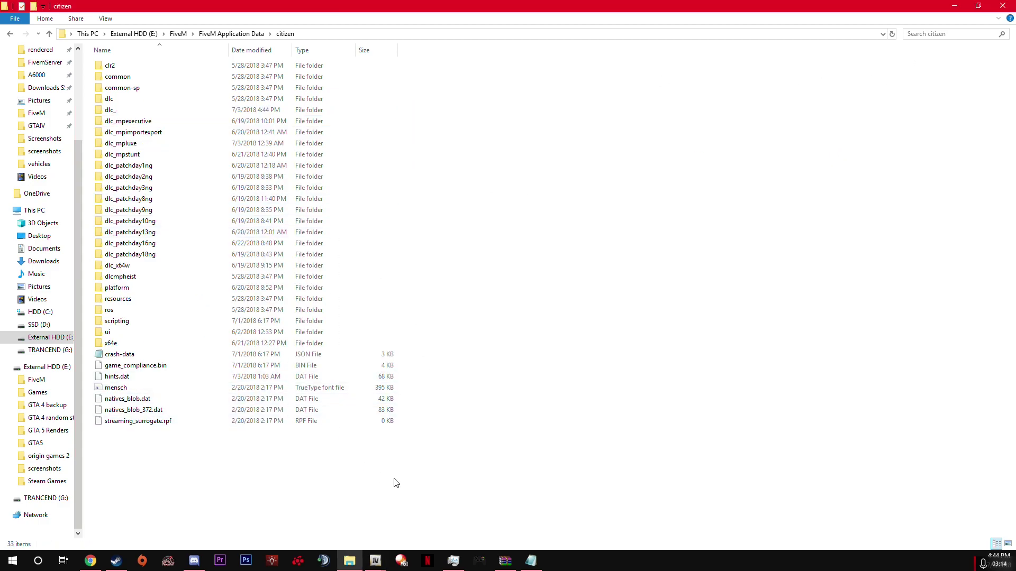
right_click(251, 476)
mouse_move(318, 445)
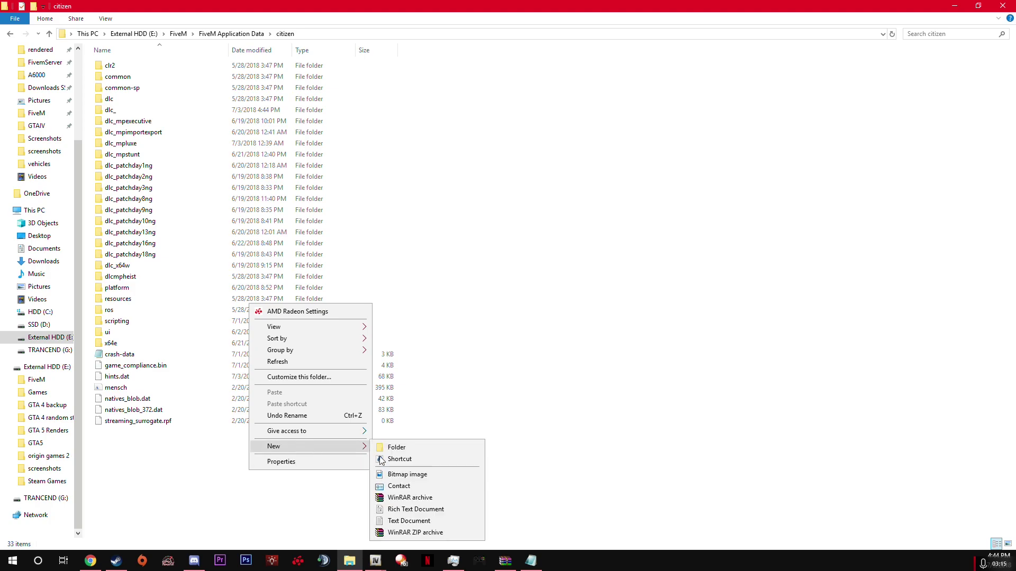
left_click(445, 449)
type("dl")
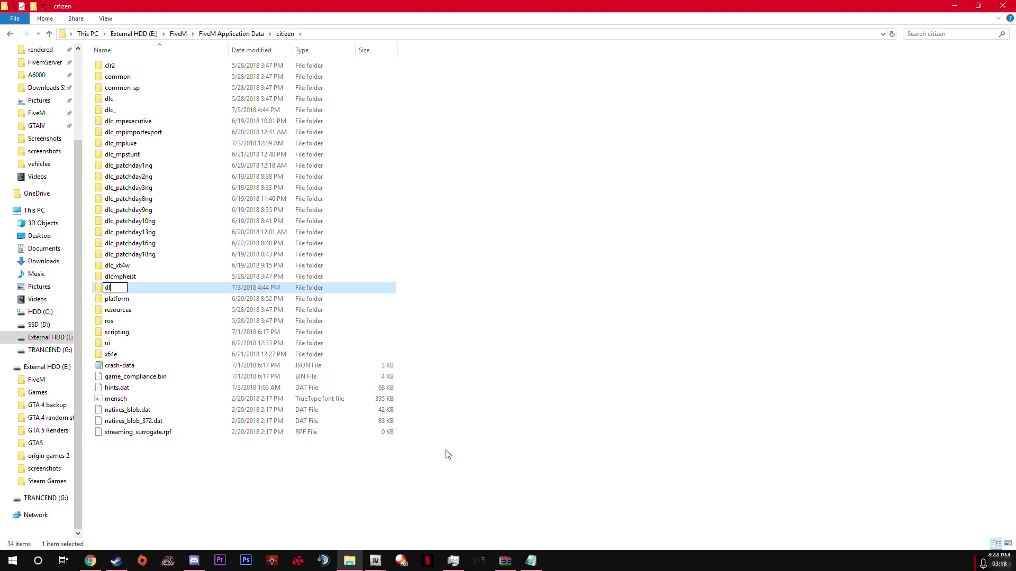
type("c_mpluxe")
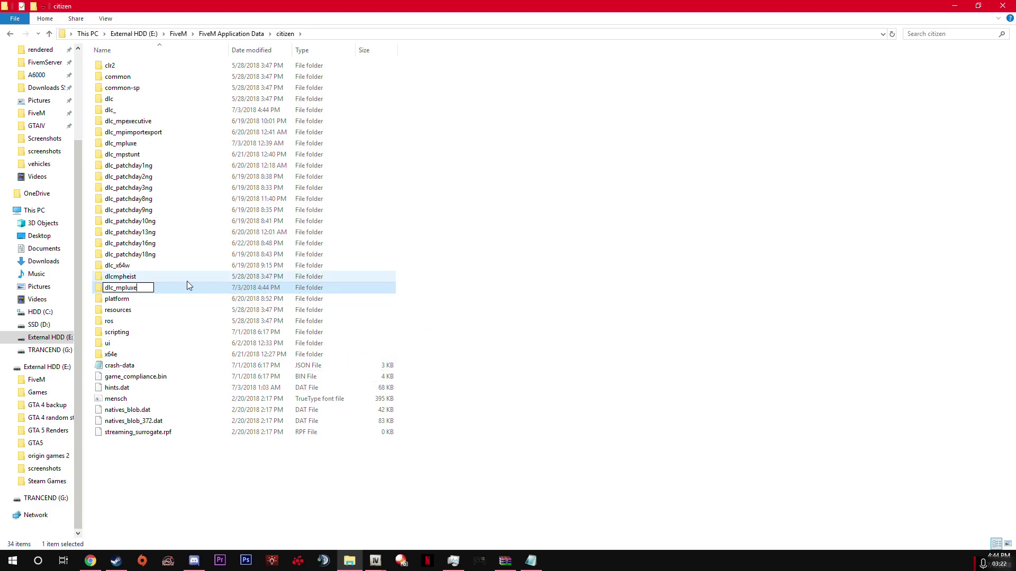
Discard the duplicate new folder from citizen.
double_click(144, 287)
key("BackSpace")
left_click(578, 303)
left_click(111, 292)
key("Delete")
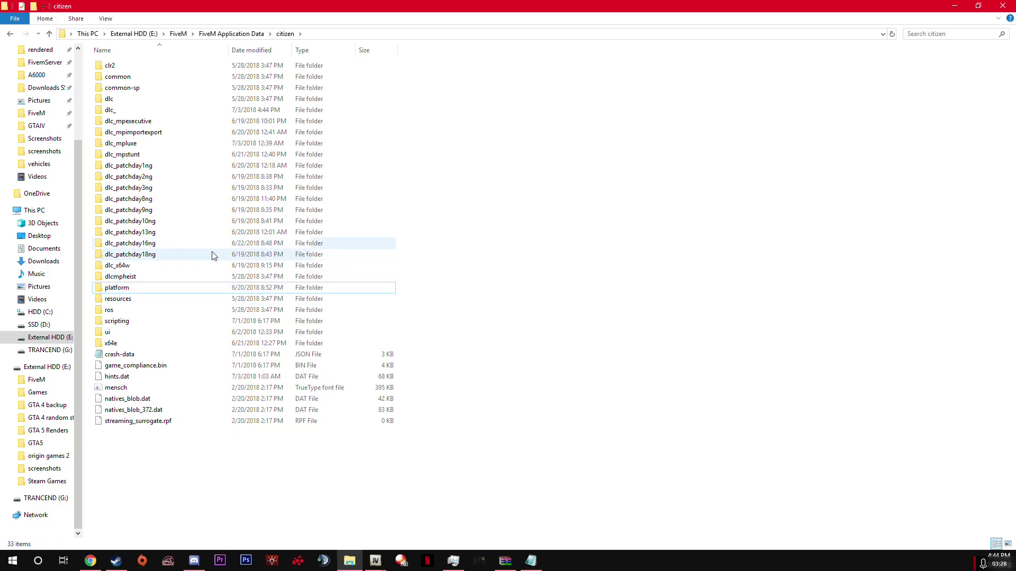
Open the existing dlc_mpluxe folder and look through its x64\levels\gta5 subfolder structure.
double_click(156, 144)
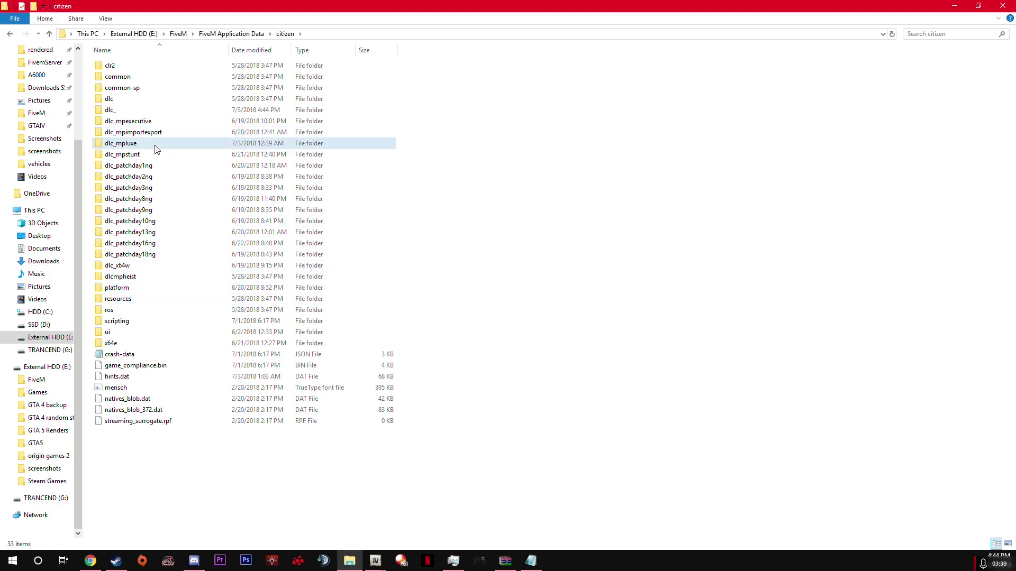
right_click(155, 132)
left_click(127, 111)
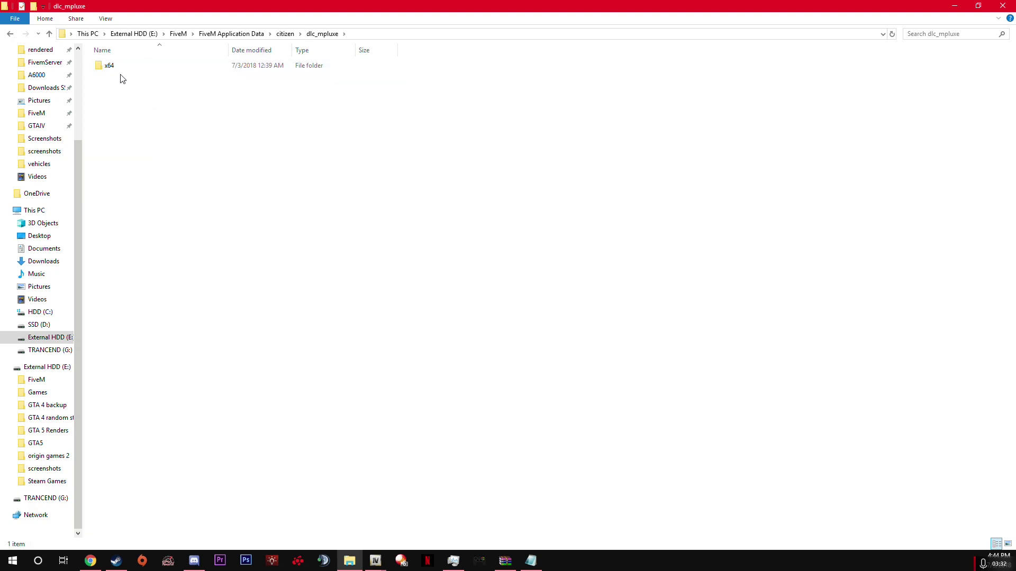
left_click(121, 68)
double_click(154, 70)
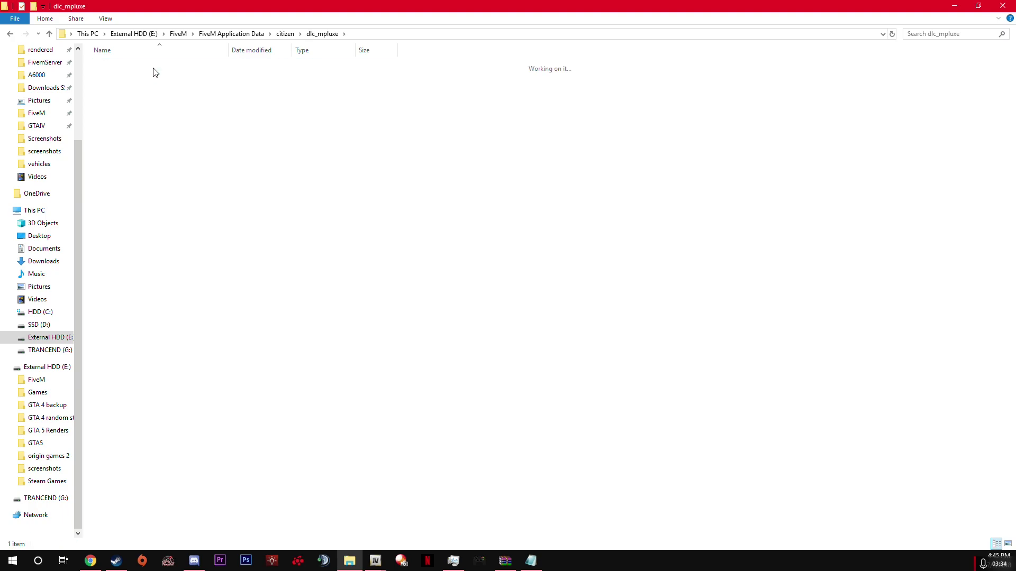
double_click(139, 71)
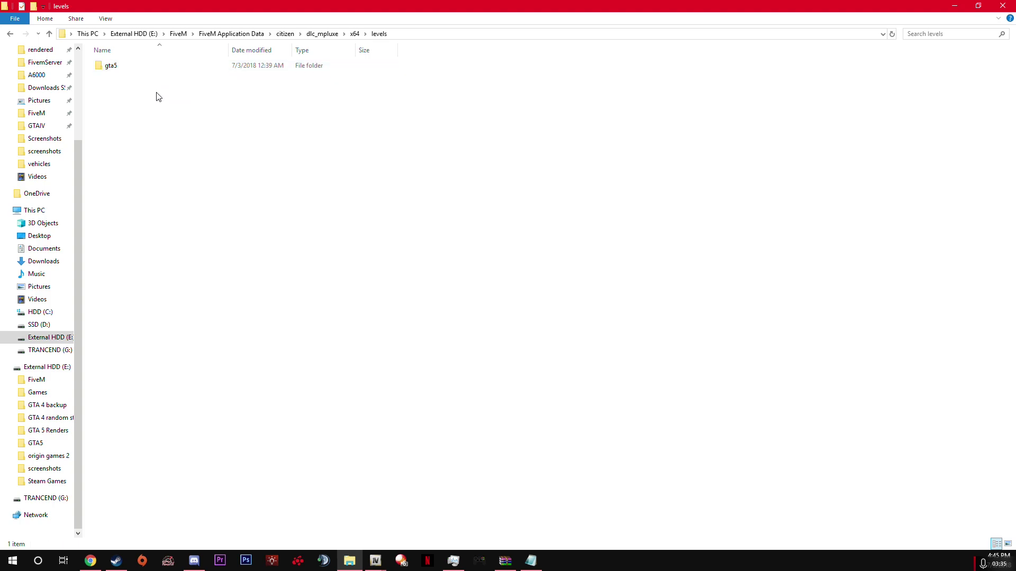
left_click(136, 70)
double_click(138, 71)
double_click(137, 71)
key("alt+Left")
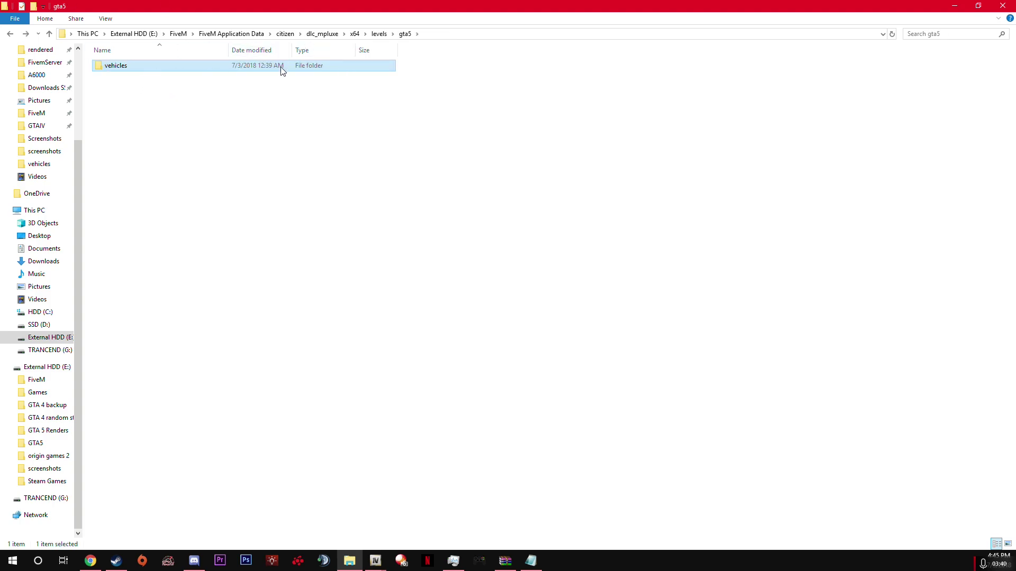
Go back to citizen and open dlc_patchday1ng\x64\levels\gta5\vehicles to examine how its vehicle files are stored.
left_click(388, 562)
left_click(343, 75)
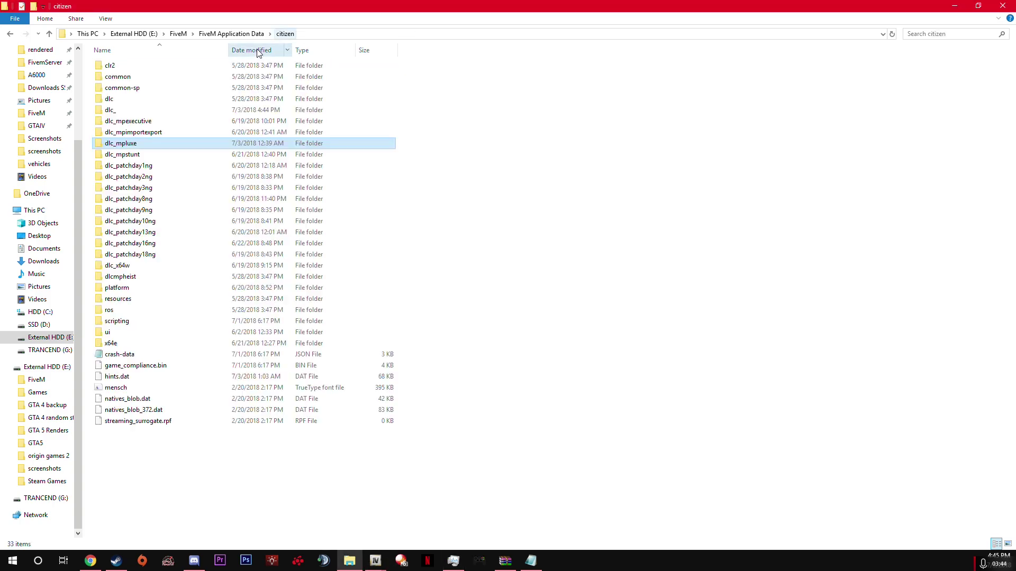
double_click(146, 166)
double_click(111, 66)
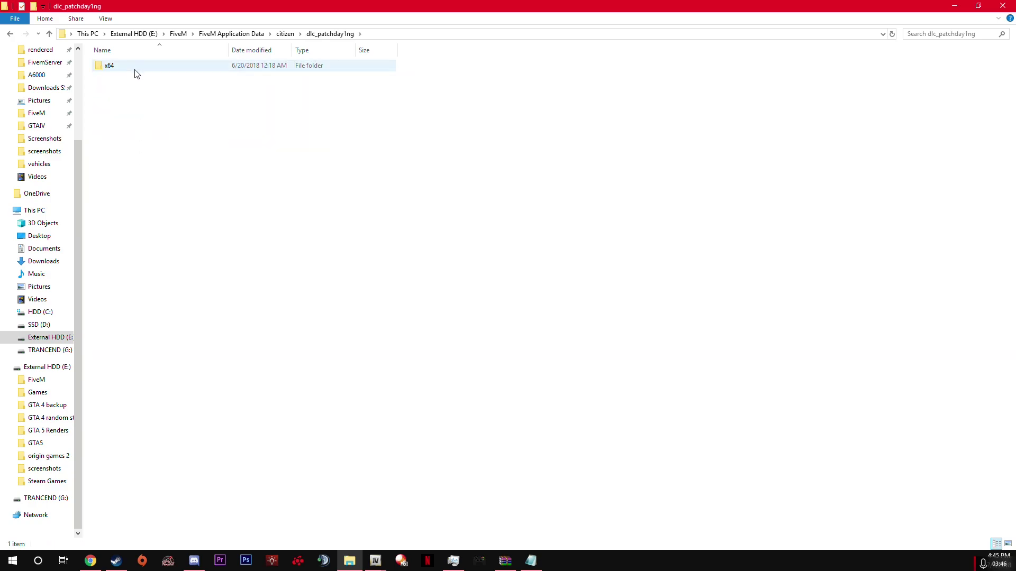
double_click(127, 66)
double_click(119, 68)
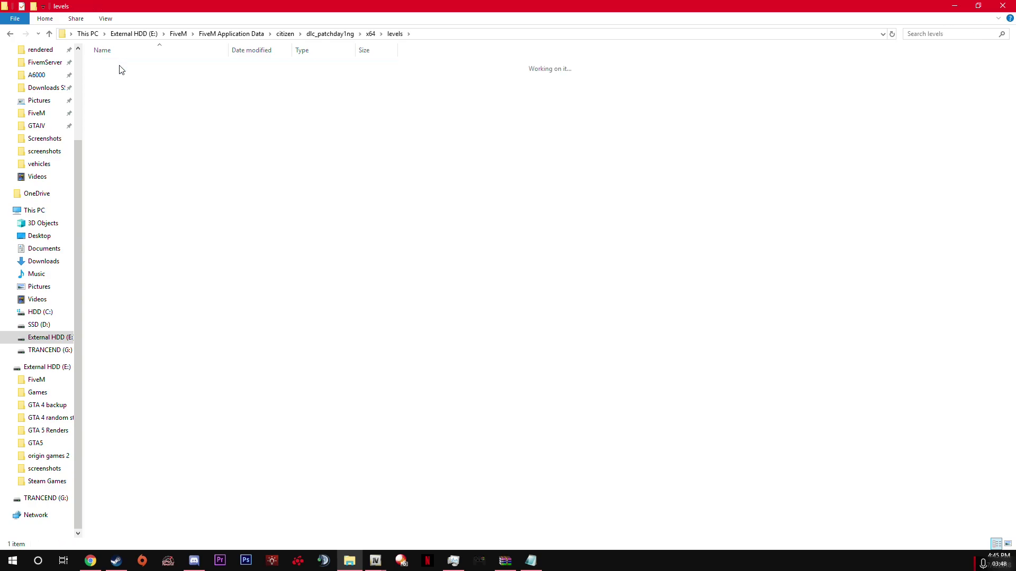
left_click(146, 71)
double_click(149, 74)
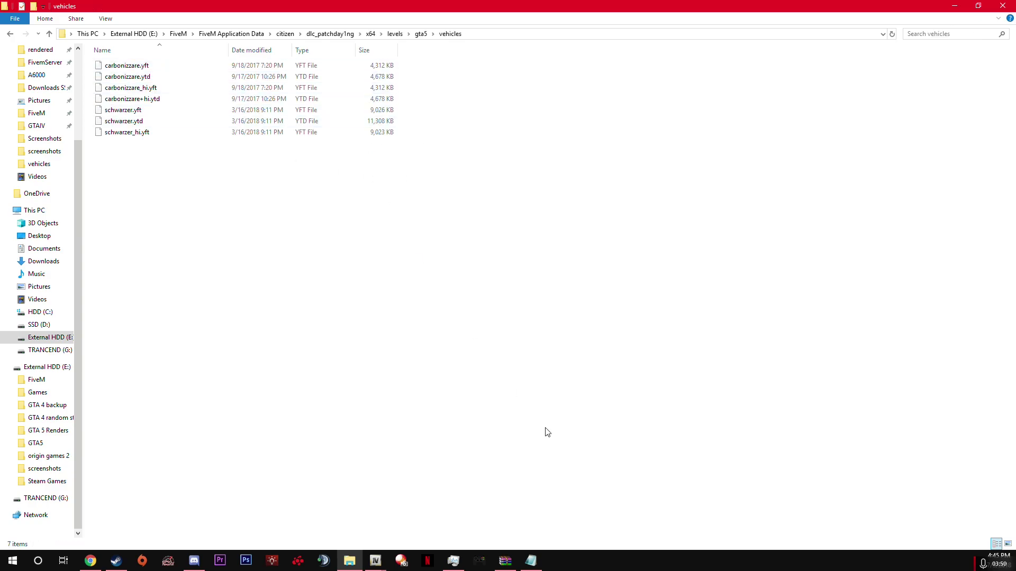
Switch to OpenIV and open patchday12ng\dlc.rpf\x64\levels\gta5\vehicles.rpf to compare its folder path.
left_click(379, 560)
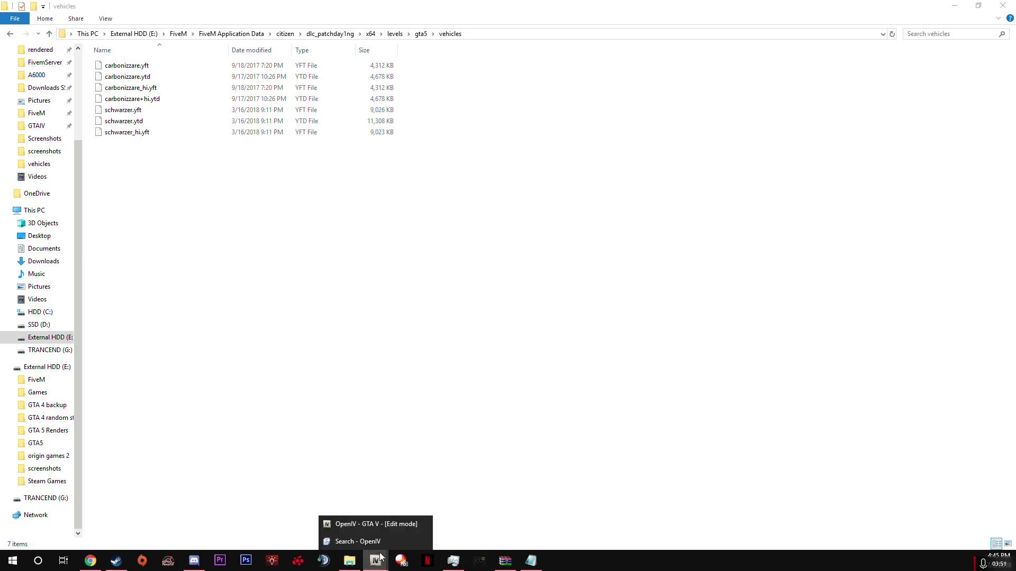
left_click(378, 524)
left_click_drag(318, 119, 290, 151)
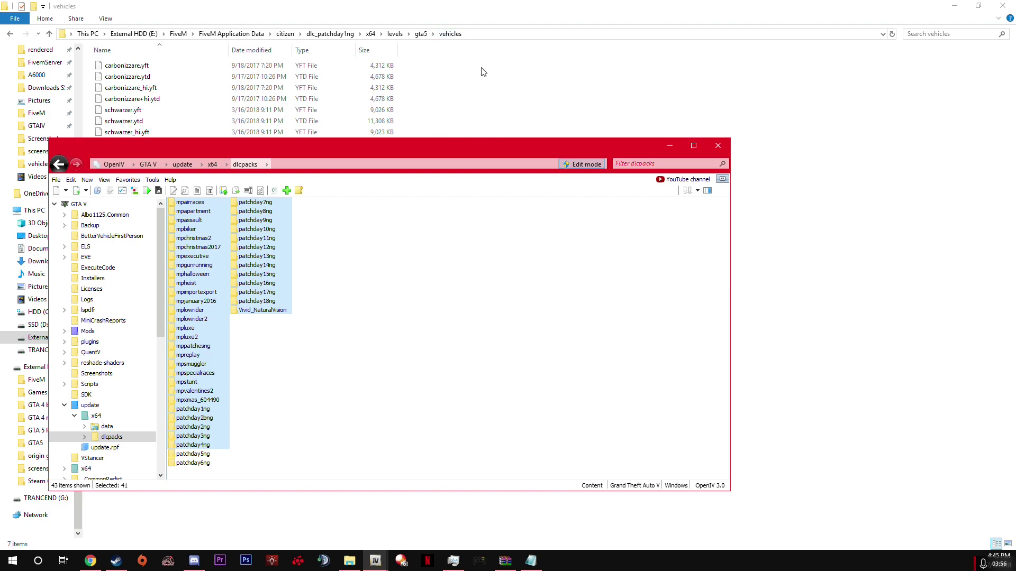
left_click(474, 350)
double_click(257, 247)
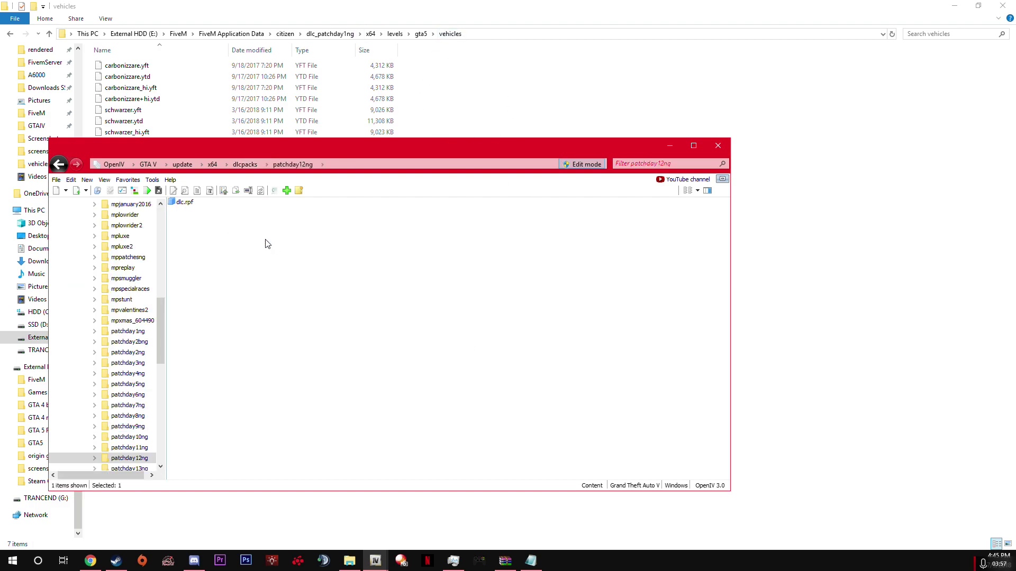
double_click(185, 202)
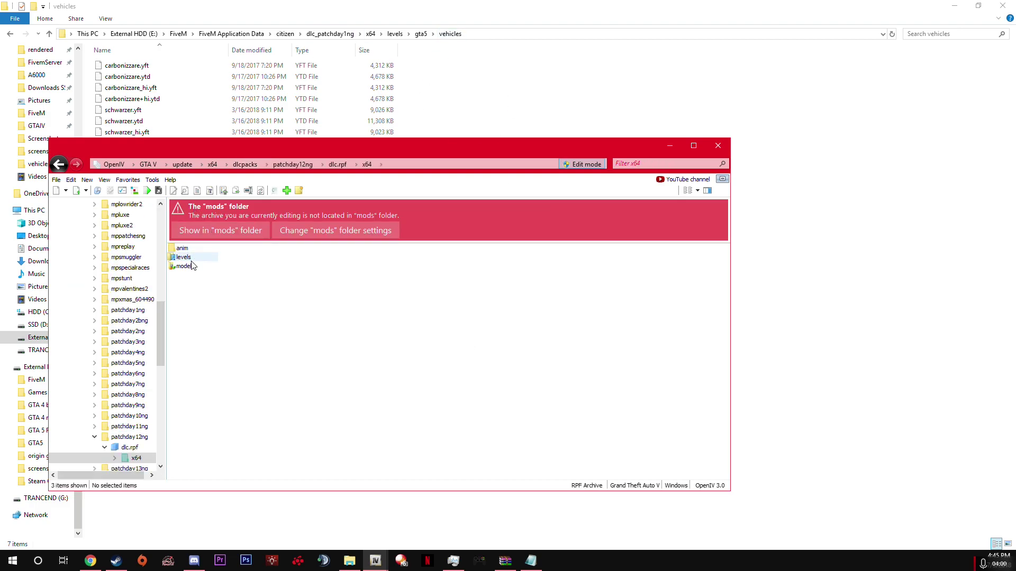
double_click(187, 257)
left_click(189, 249)
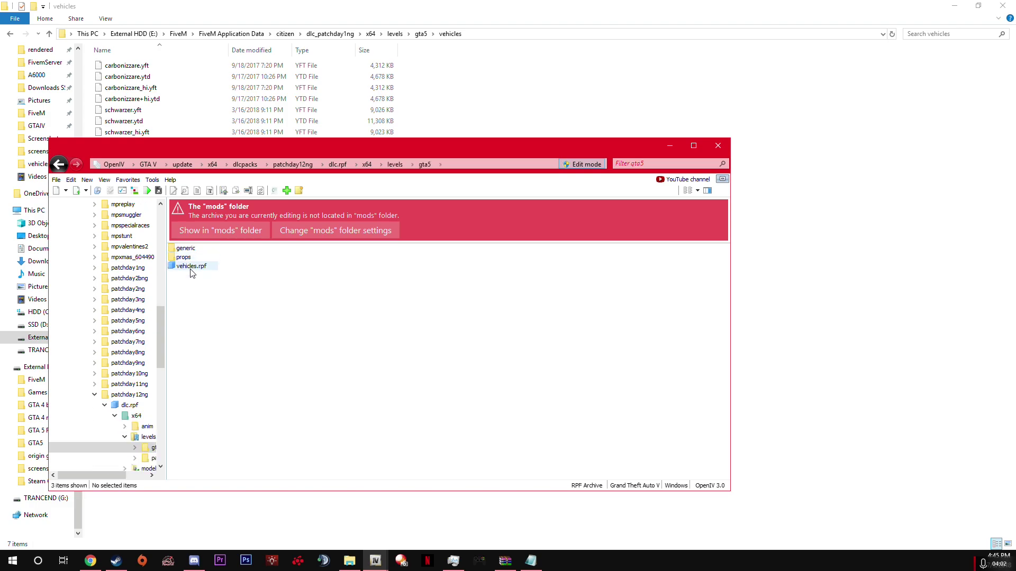
double_click(195, 267)
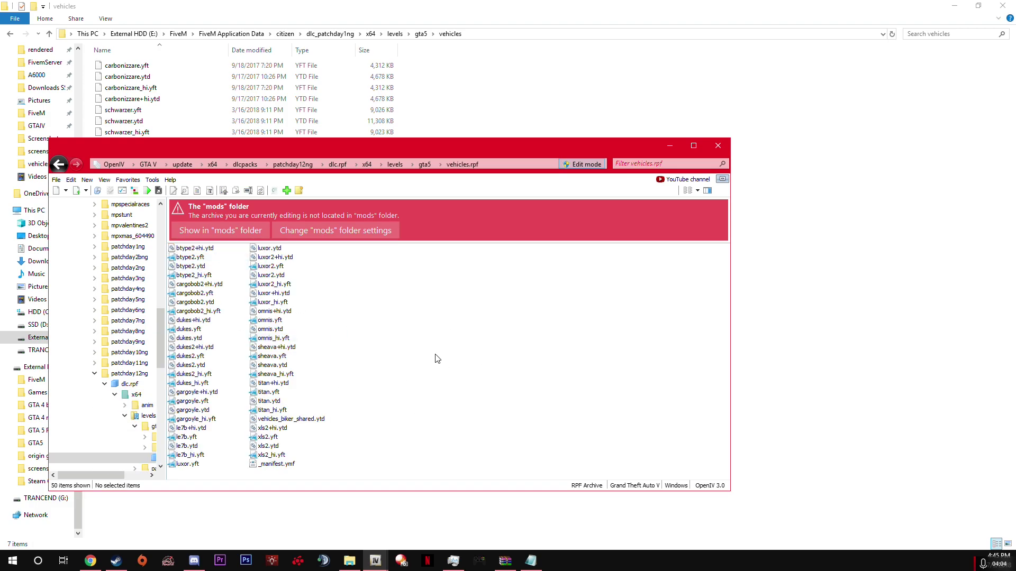
Return to dlcpacks and open mpluxe\dlc.rpf\x64\levels\gta5\vehicles\mpluxevehicles.rpf to check the Windsor's folder path.
left_click(245, 165)
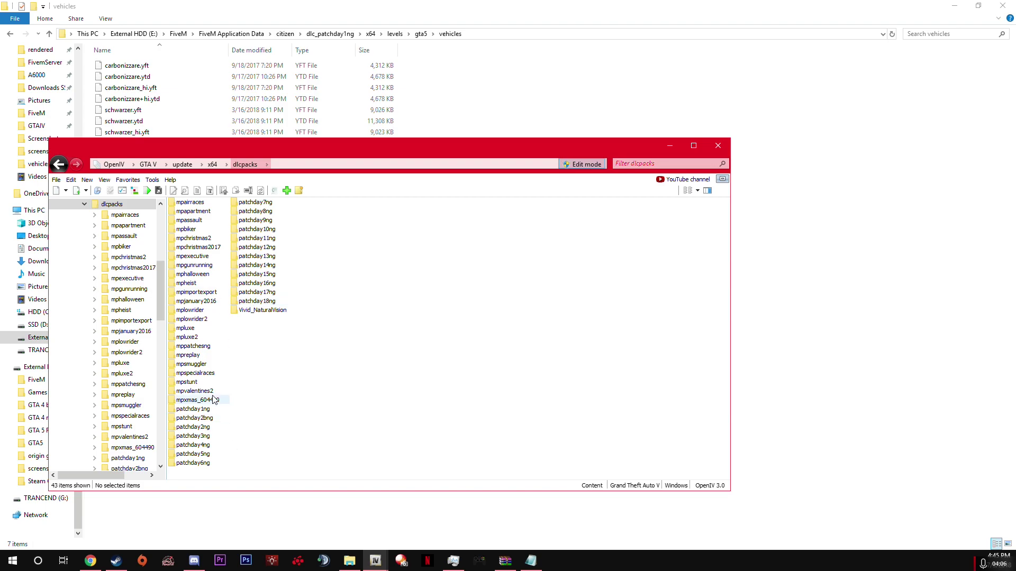
double_click(191, 336)
key("alt+Left")
double_click(189, 330)
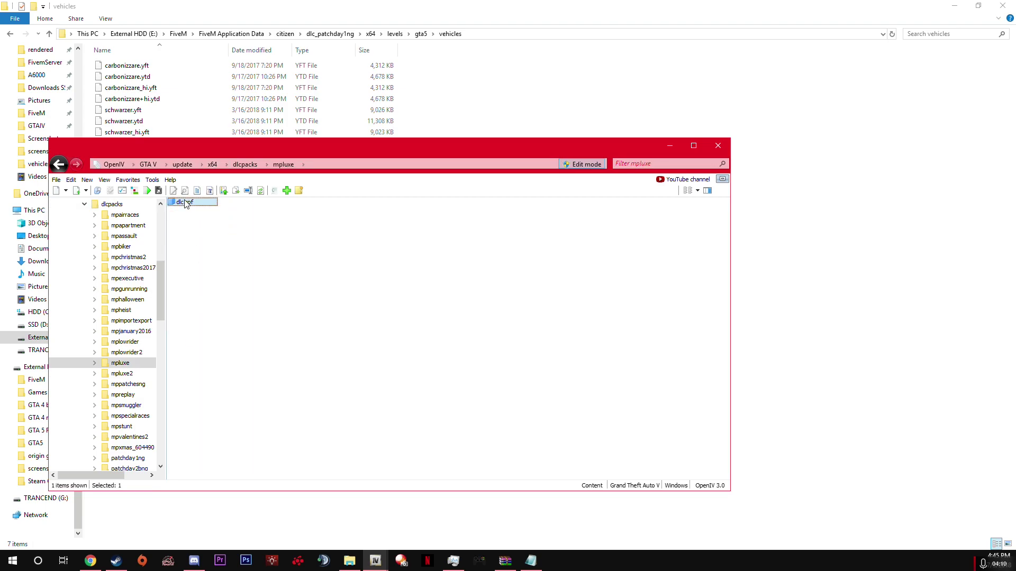
double_click(185, 203)
double_click(181, 258)
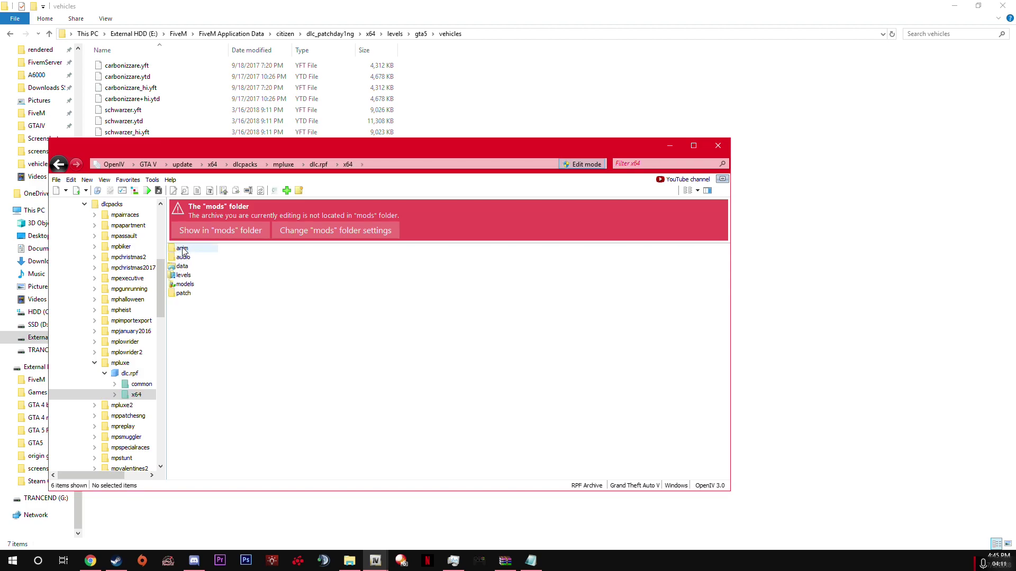
double_click(183, 276)
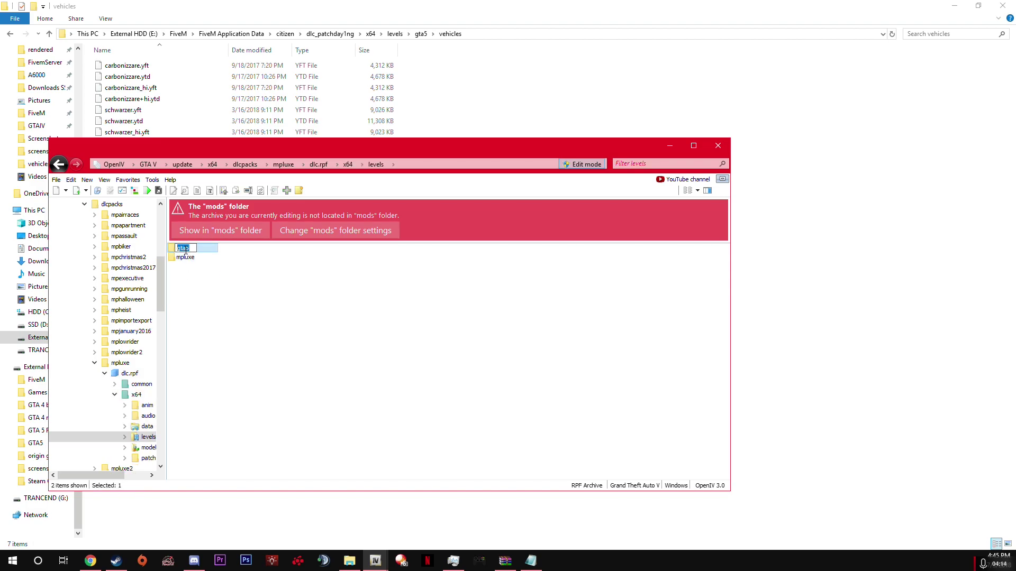
double_click(183, 248)
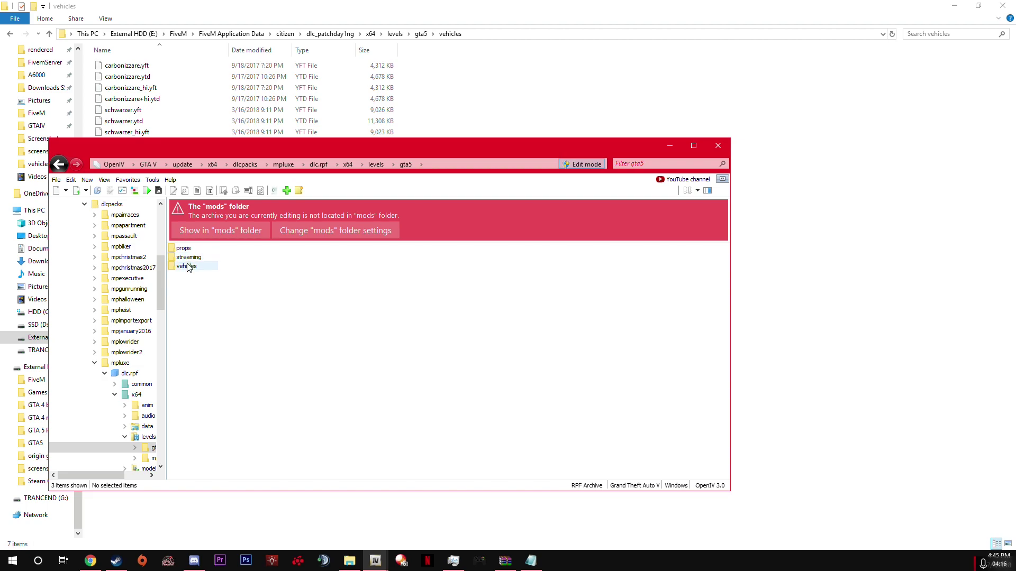
left_click(188, 266)
double_click(192, 248)
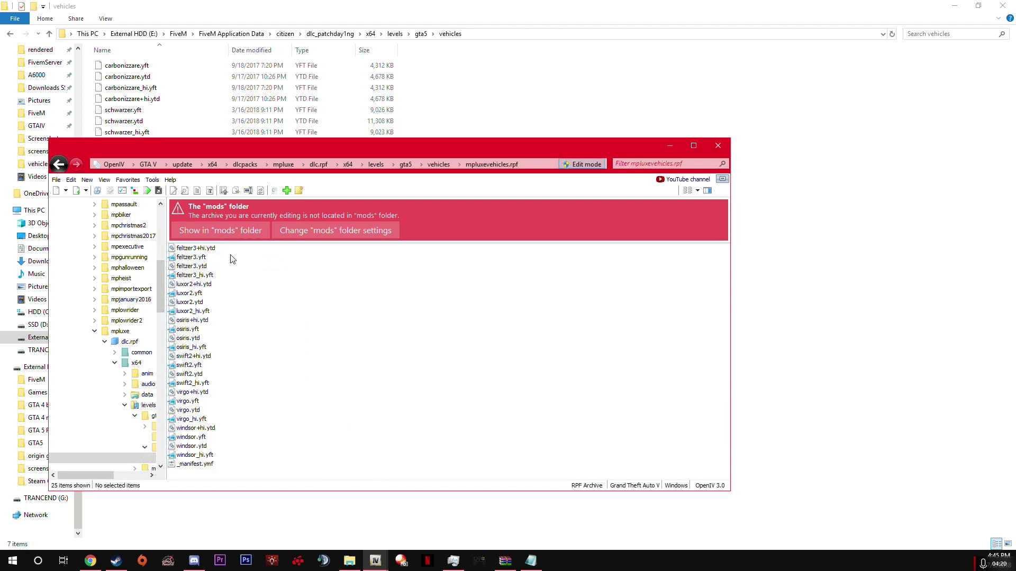
Look over the vehicle files in mpluxevehicles.rpf by selecting the whole list.
left_click_drag(205, 366, 209, 470)
left_click_drag(257, 254, 195, 449)
left_click_drag(240, 256, 191, 470)
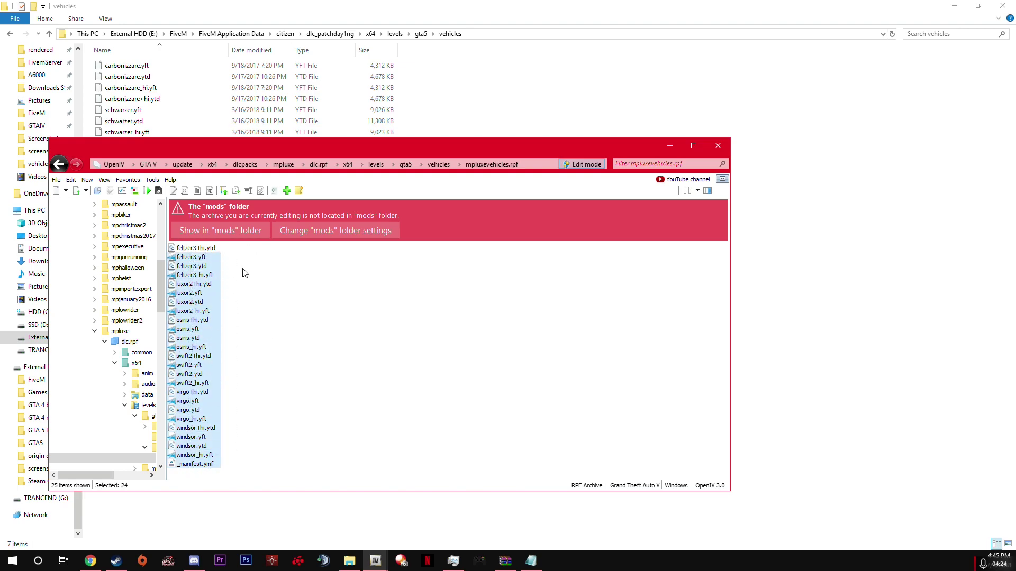
left_click(235, 255)
left_click_drag(170, 266, 186, 456)
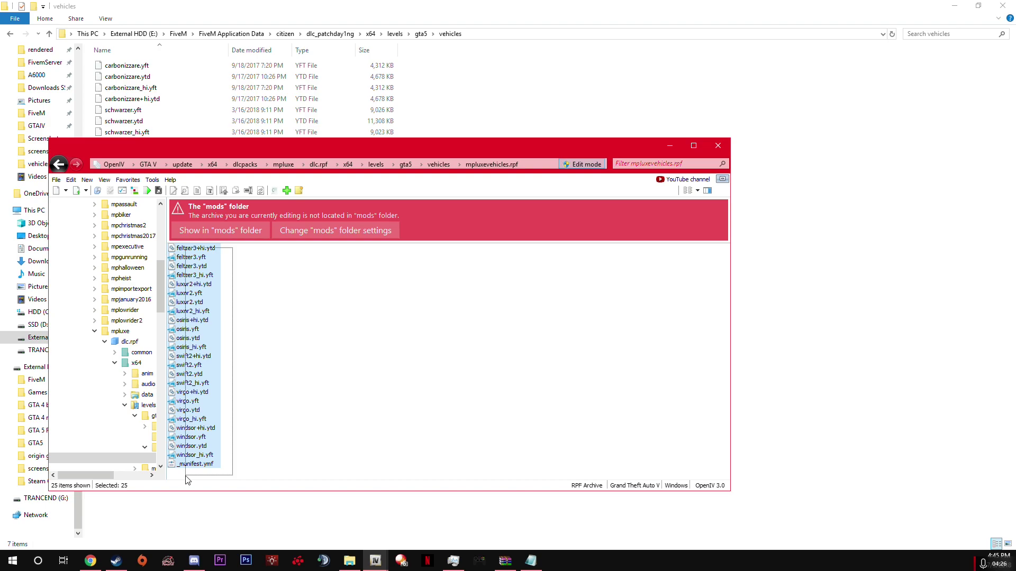
Return to citizen in File Explorer and open dlc_mpluxe\x64\levels\gta5\vehicles\mpluxevehicles.
left_click(574, 160)
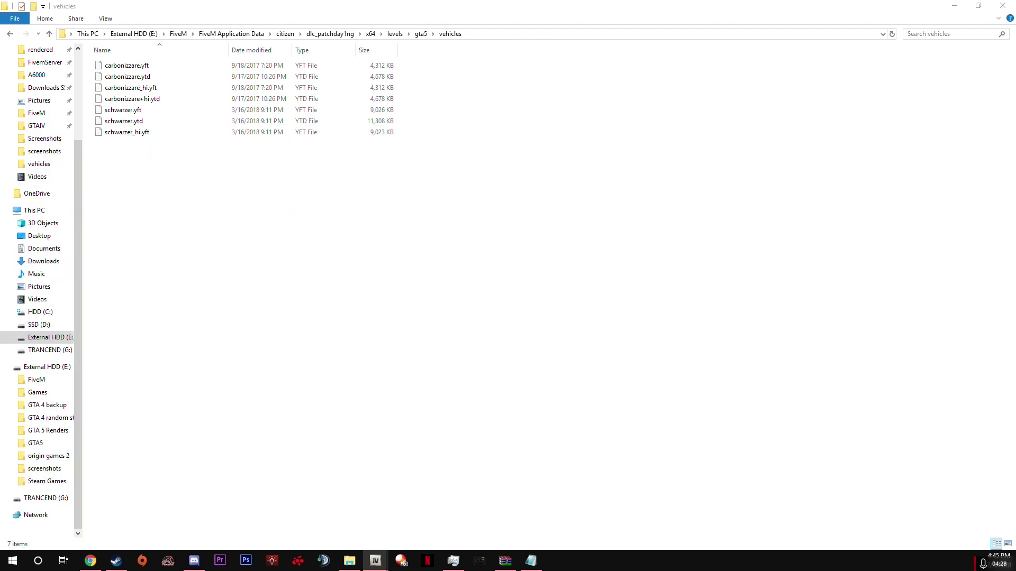
left_click(603, 197)
left_click(286, 33)
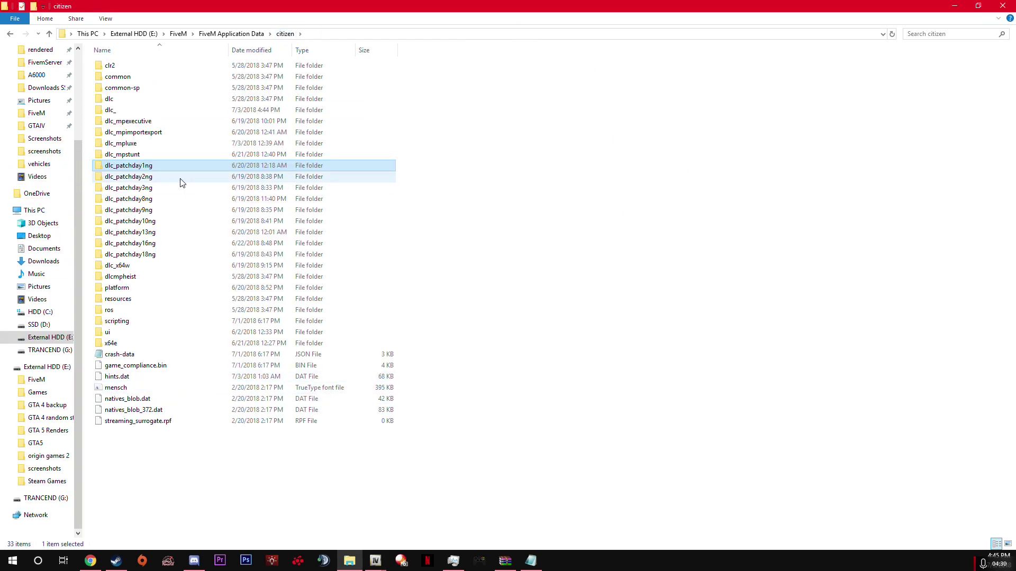
double_click(153, 140)
double_click(122, 67)
double_click(125, 68)
double_click(127, 67)
left_click(131, 67)
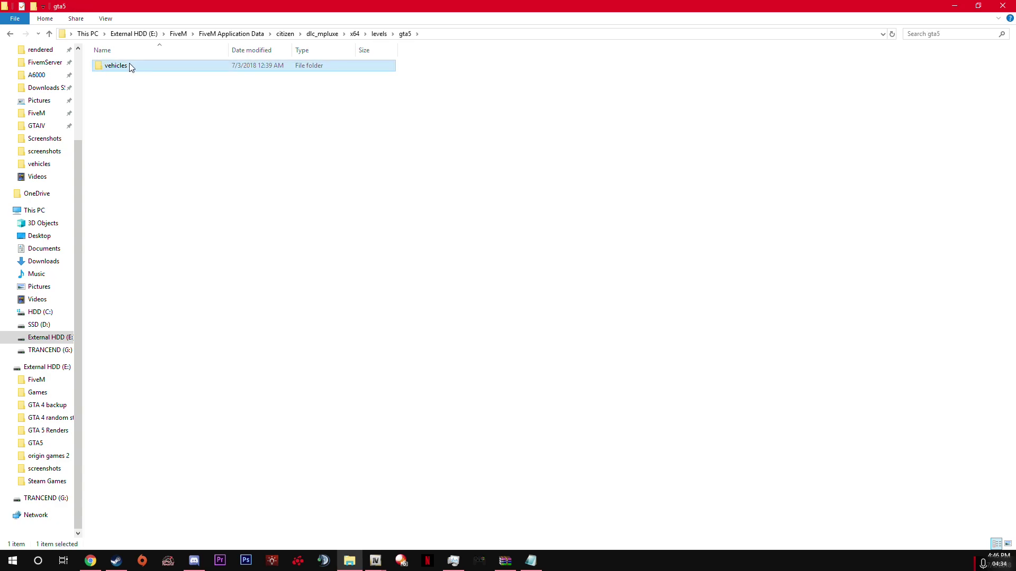
double_click(128, 72)
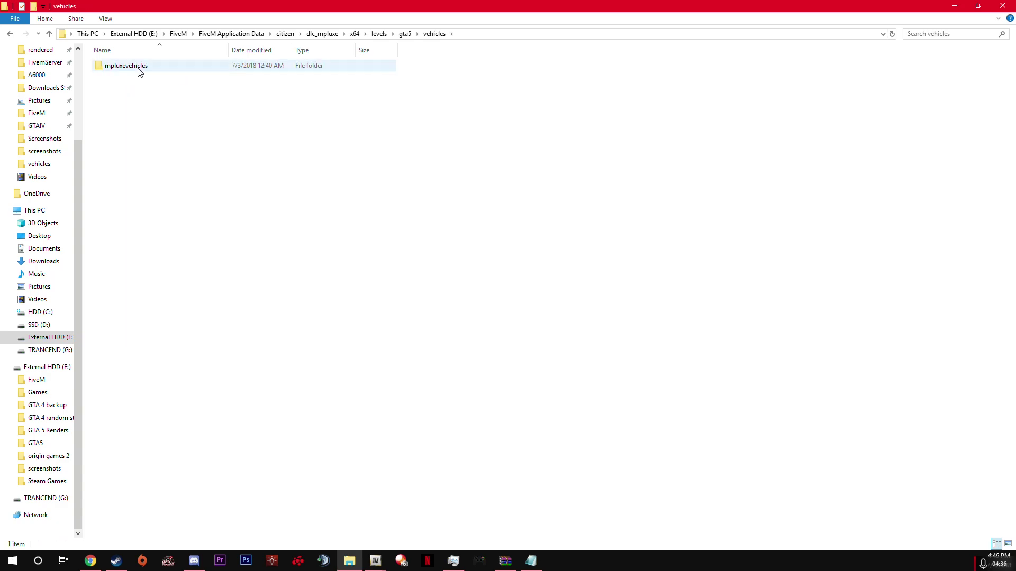
double_click(130, 68)
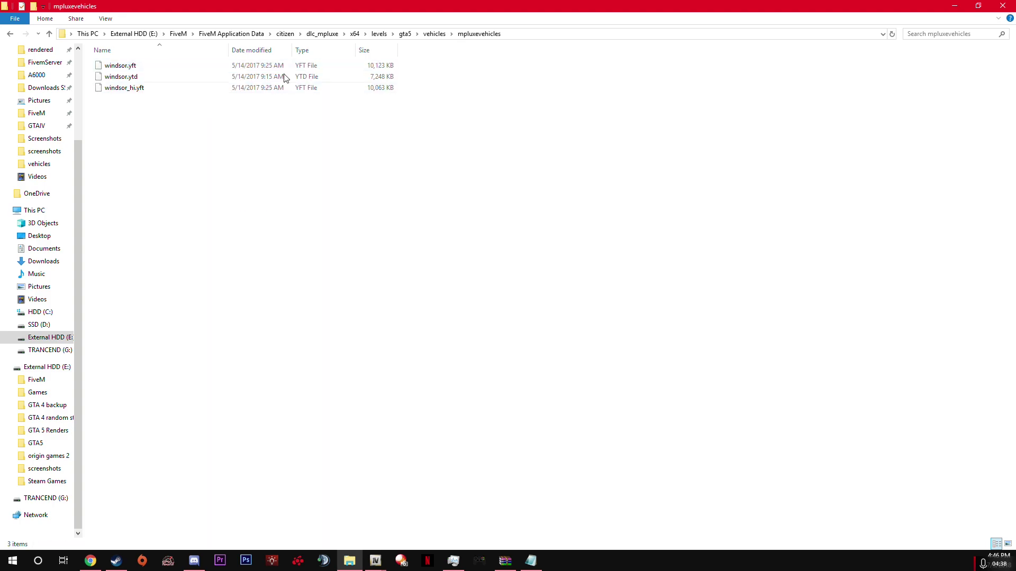
Copy windsor.yft, windsor.ytd and windsor_hi.yft from the Replace folder of the WinRAR archive into the mpluxevehicles folder.
left_click(515, 562)
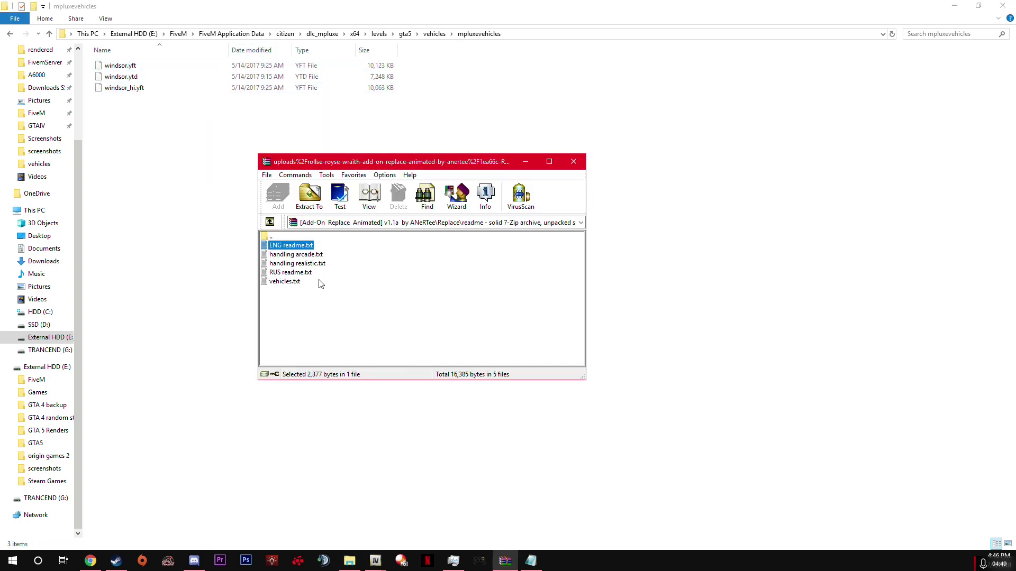
key("BackSpace")
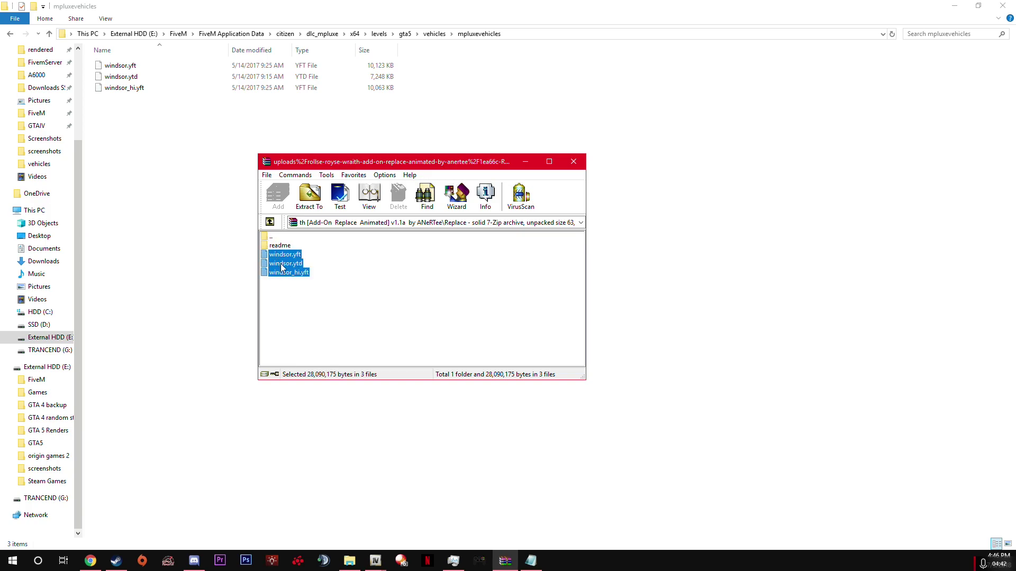
left_click_drag(282, 267, 167, 218)
left_click(204, 217)
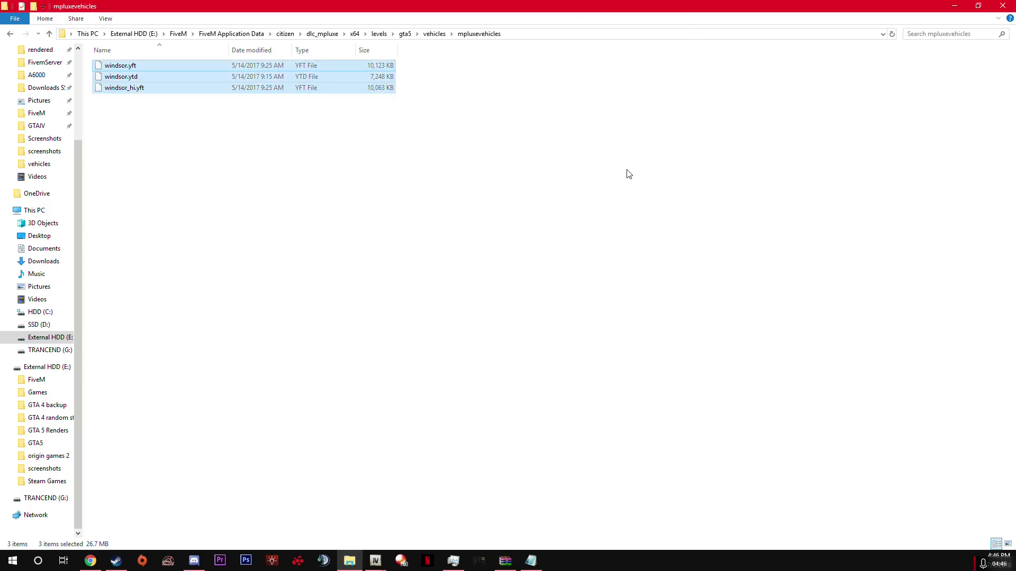
Look over the base-game vehicle files in citizen\platform\levels\gta5\vehicles and return to the citizen folder.
left_click(286, 34)
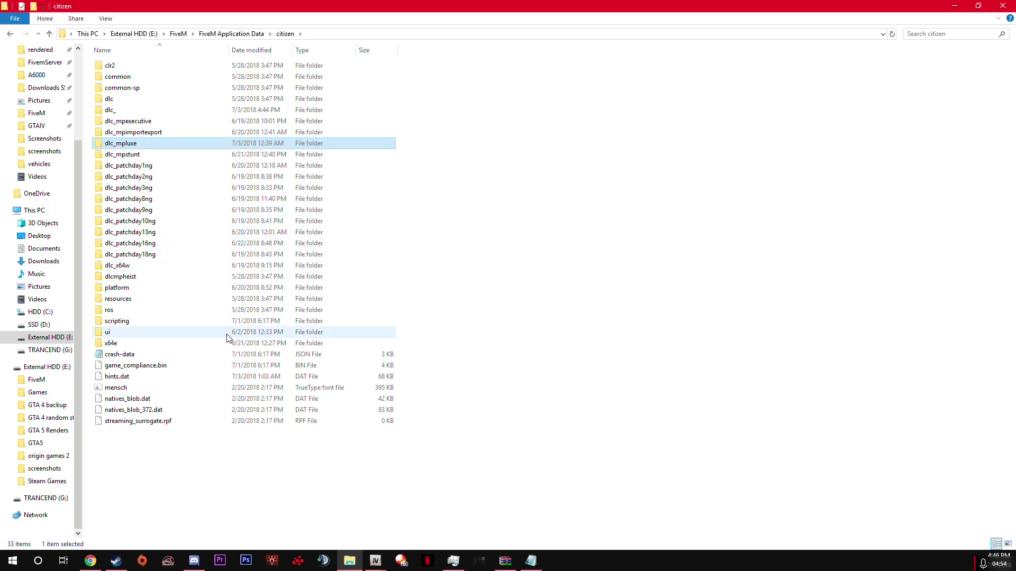
left_click(136, 78)
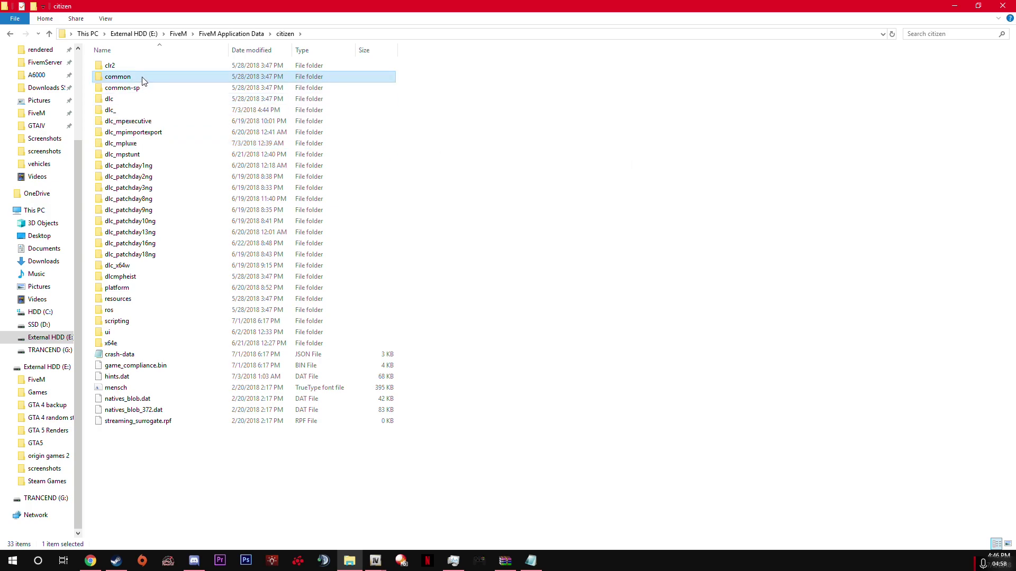
left_click(143, 79)
double_click(132, 288)
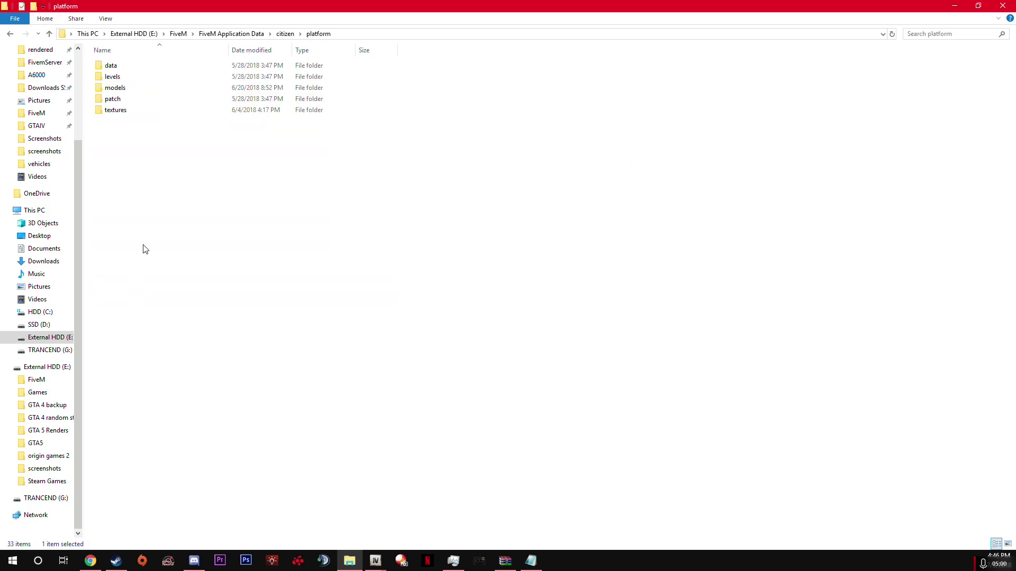
double_click(146, 77)
double_click(127, 65)
left_click(128, 156)
double_click(128, 156)
scroll(391, 335, "down", 15)
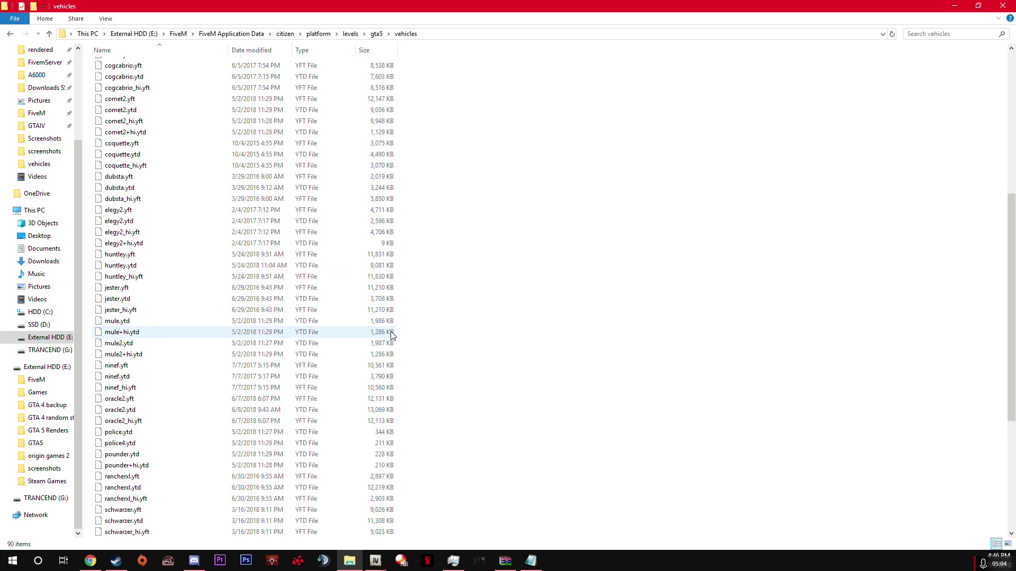
scroll(356, 476, "up", 13)
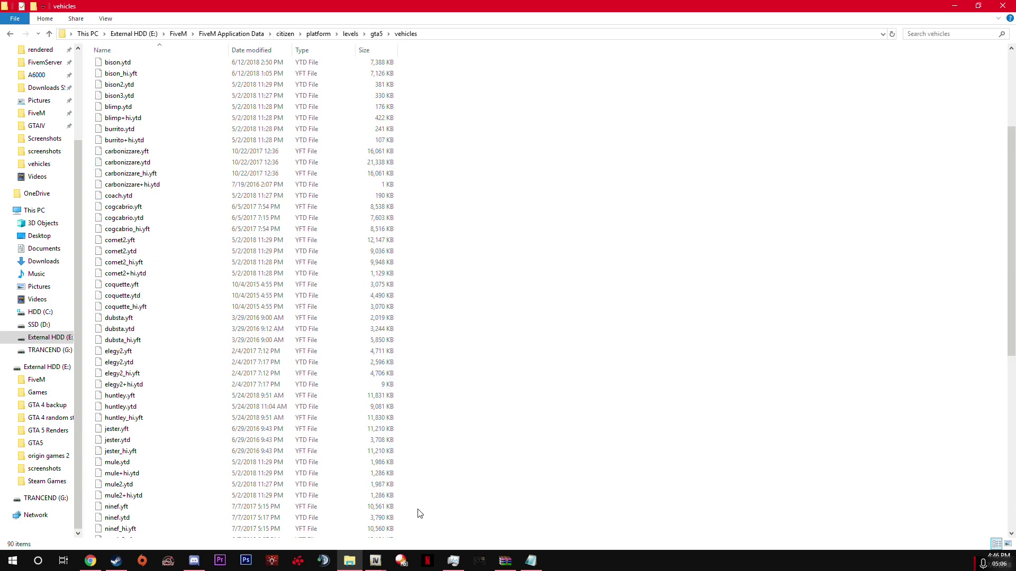
left_click(285, 33)
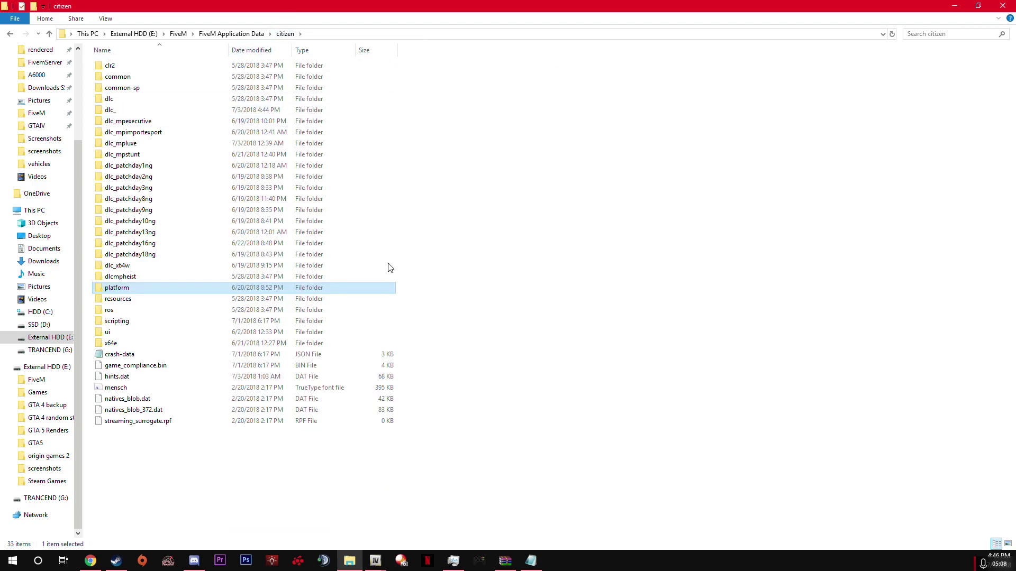
Switch to Chrome and read the DLC vehicle replacement instructions in the FiveM forum thread "Replace DLC vehicles client-side".
left_click(90, 561)
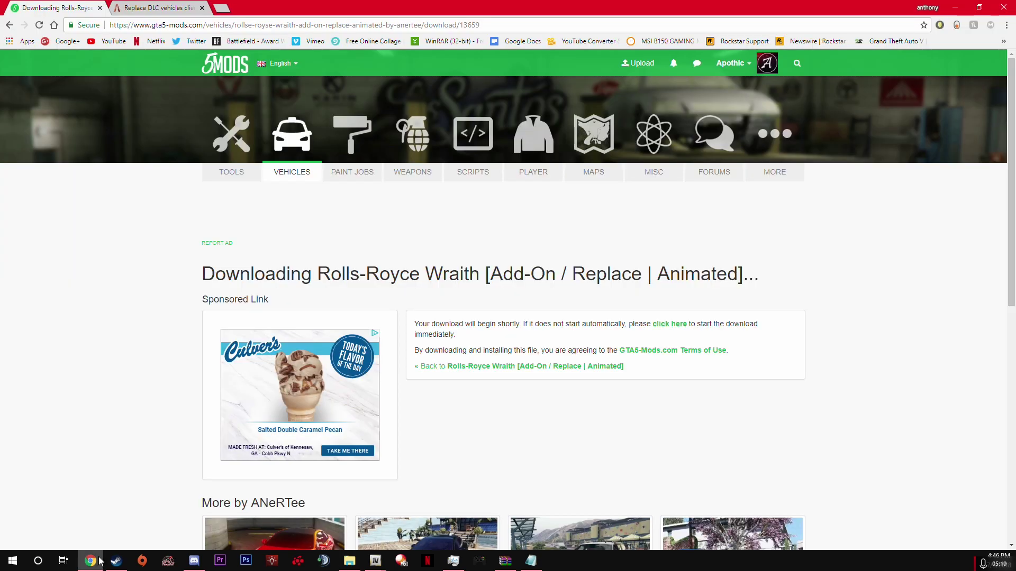
left_click(154, 7)
scroll(517, 392, "up", 5)
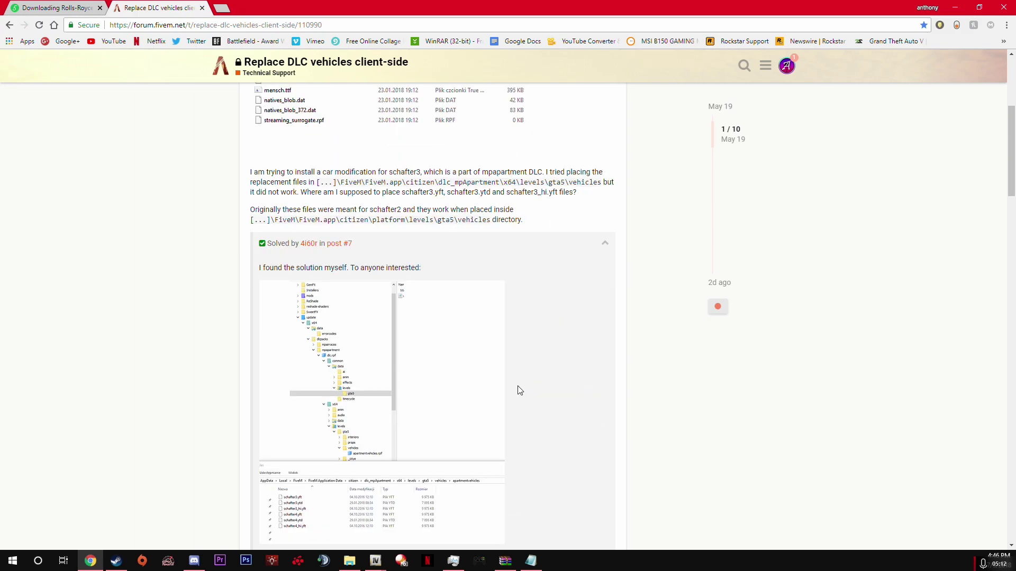
scroll(537, 423, "up", 4)
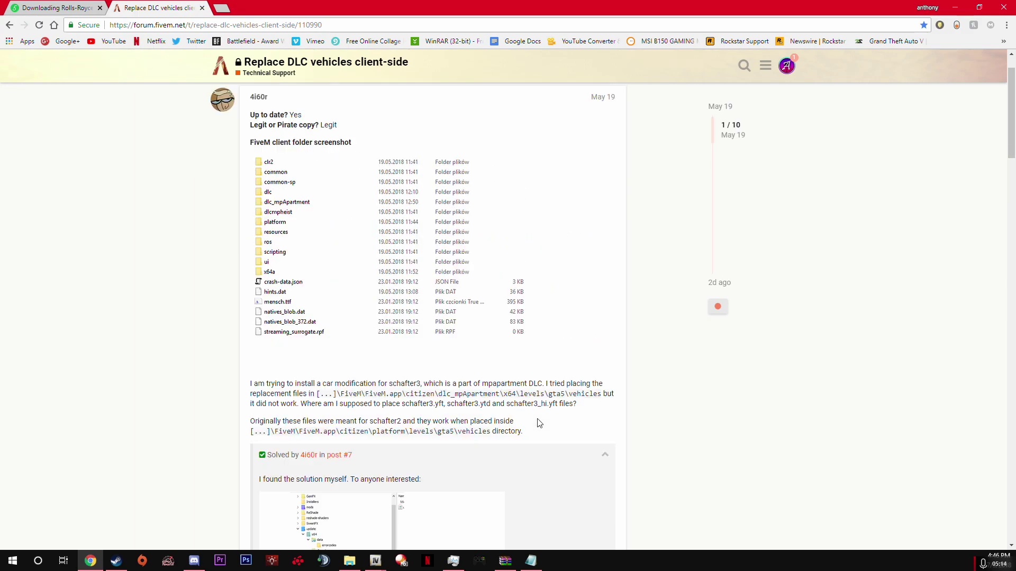
scroll(388, 475, "down", 10)
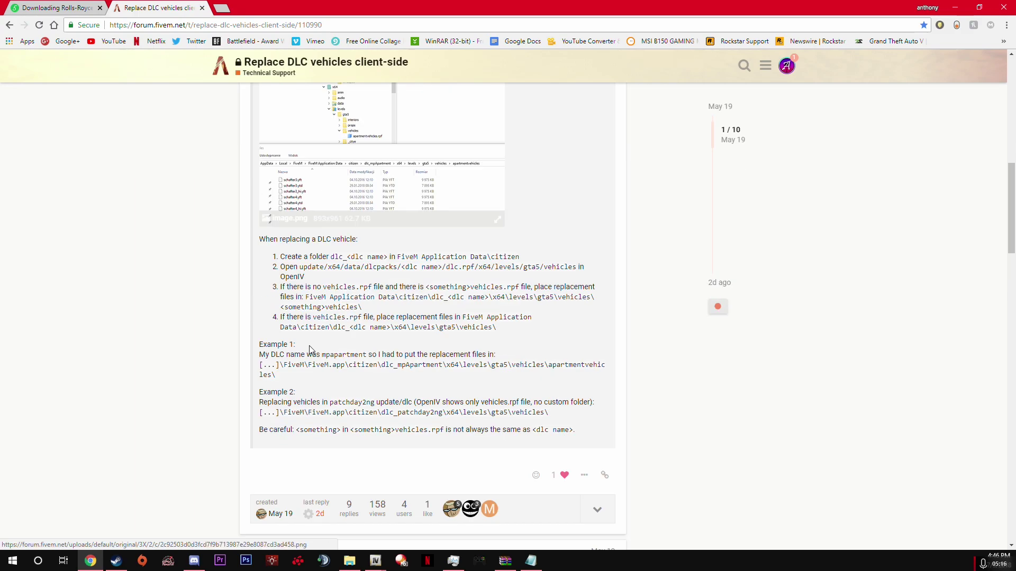
left_click_drag(259, 242, 516, 339)
left_click(838, 405)
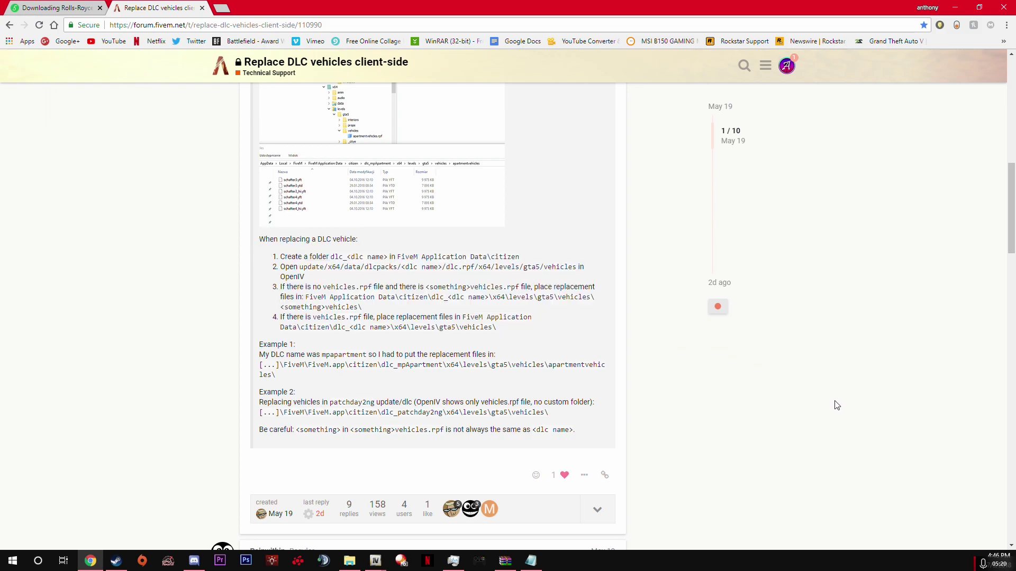
left_click_drag(260, 243, 439, 328)
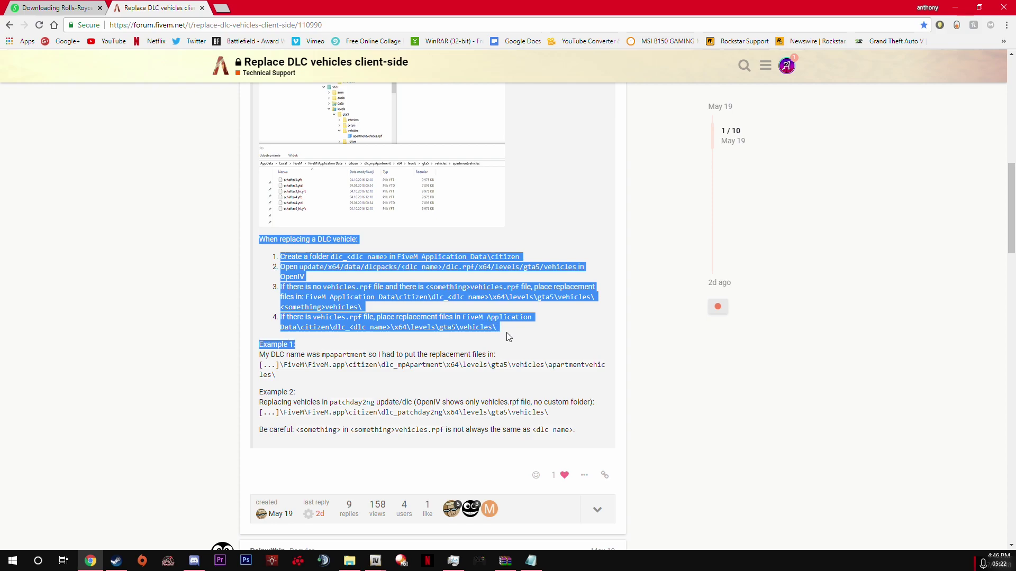
left_click(267, 276)
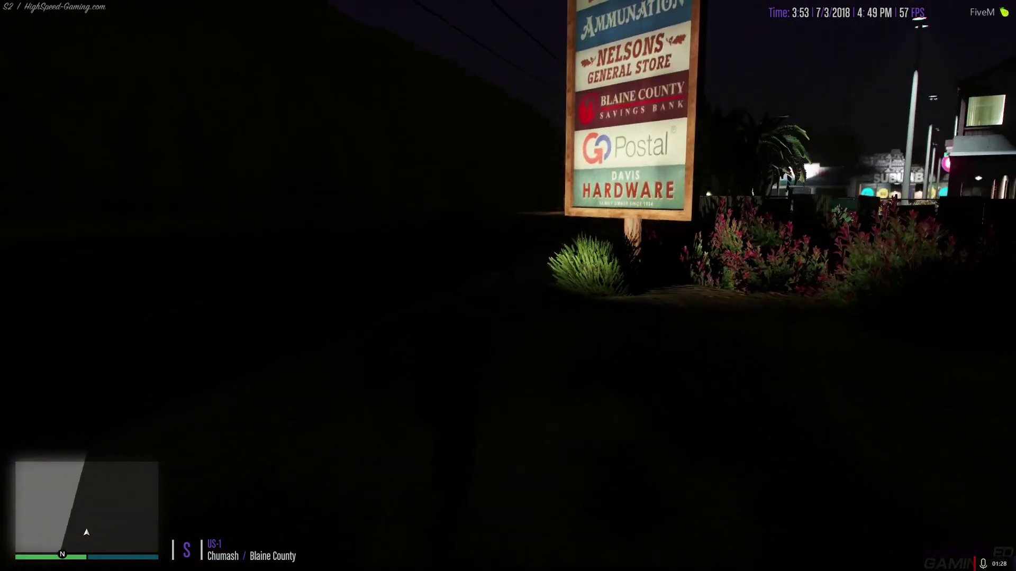
In FiveM, use Lambda Menu's Spawn Vehicle By Name to spawn "windsor", and close the menu.
key("Tab")
key("m")
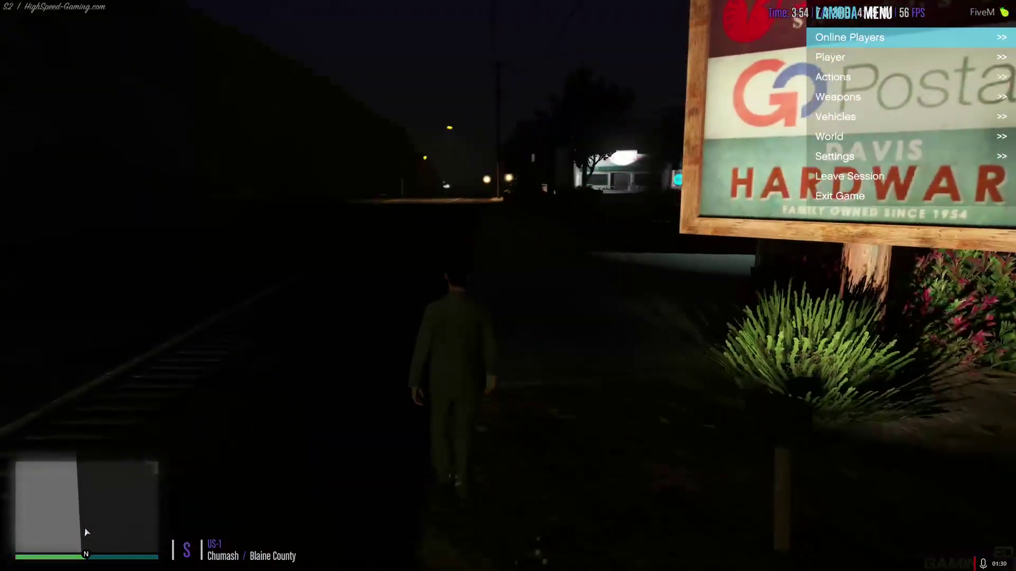
key("Down")
key("Down")
key("Down")
key("Down")
key("Return")
key("Return")
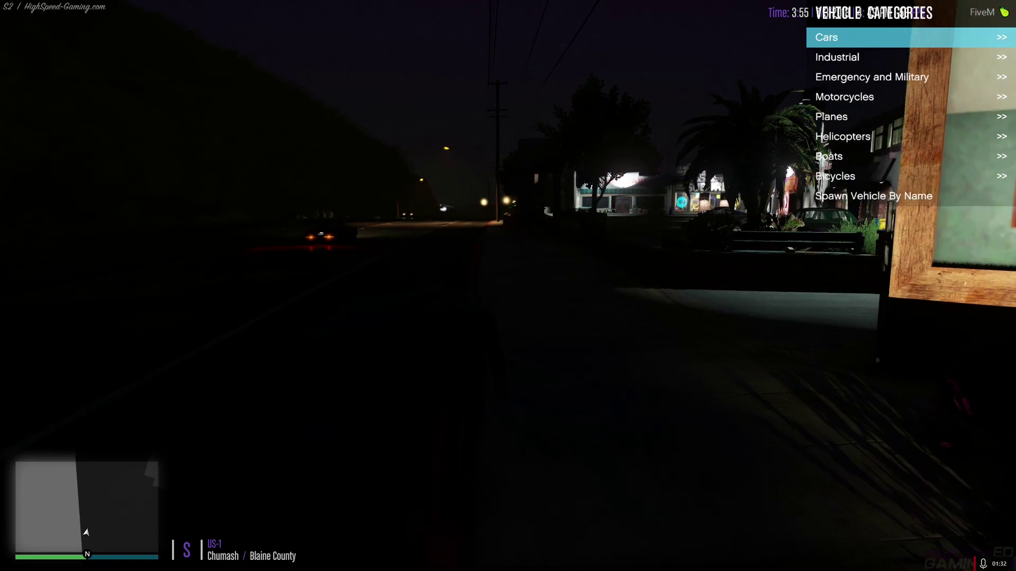
key("Up")
key("Return")
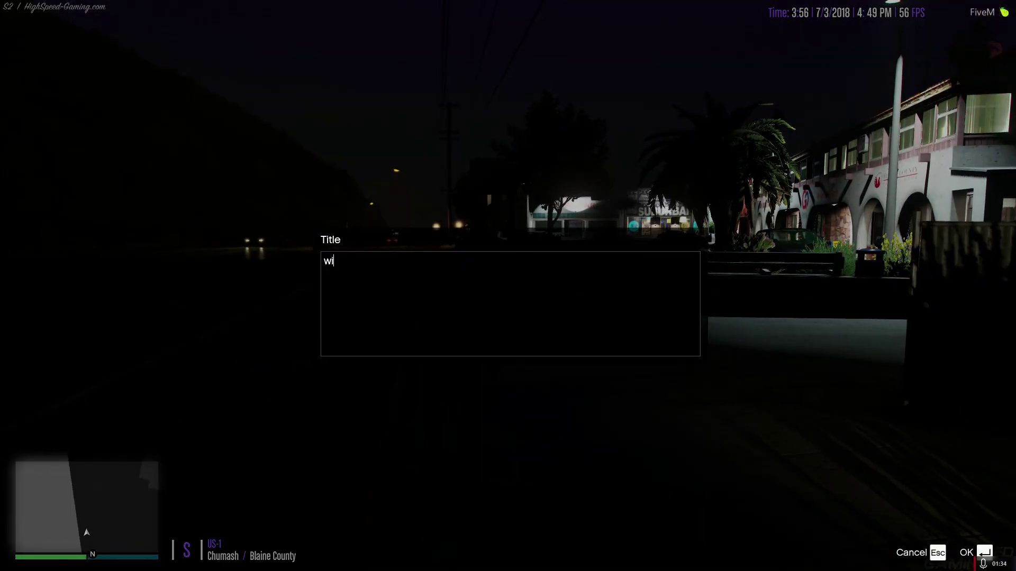
type("windsor")
key("Return")
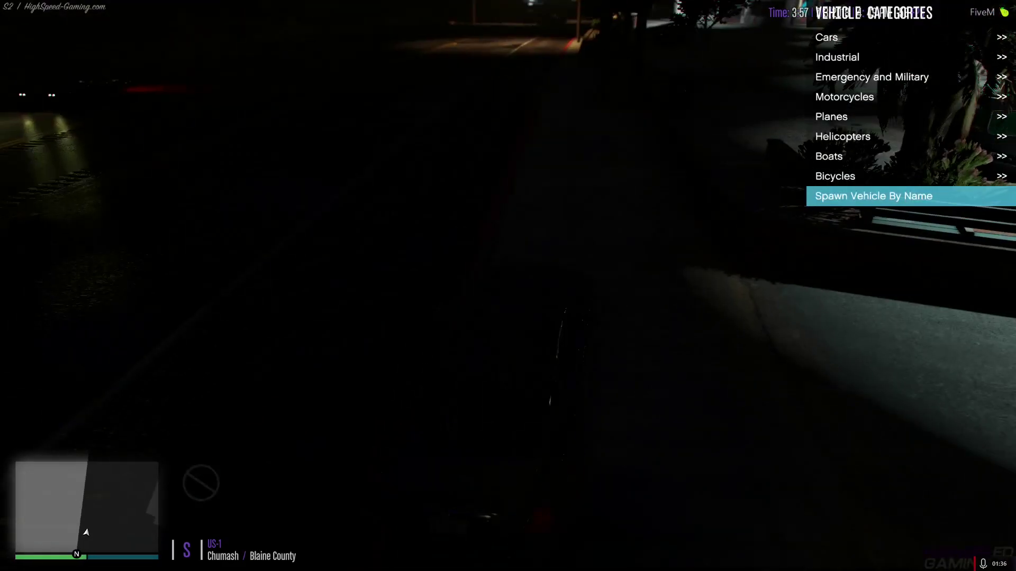
key("m")
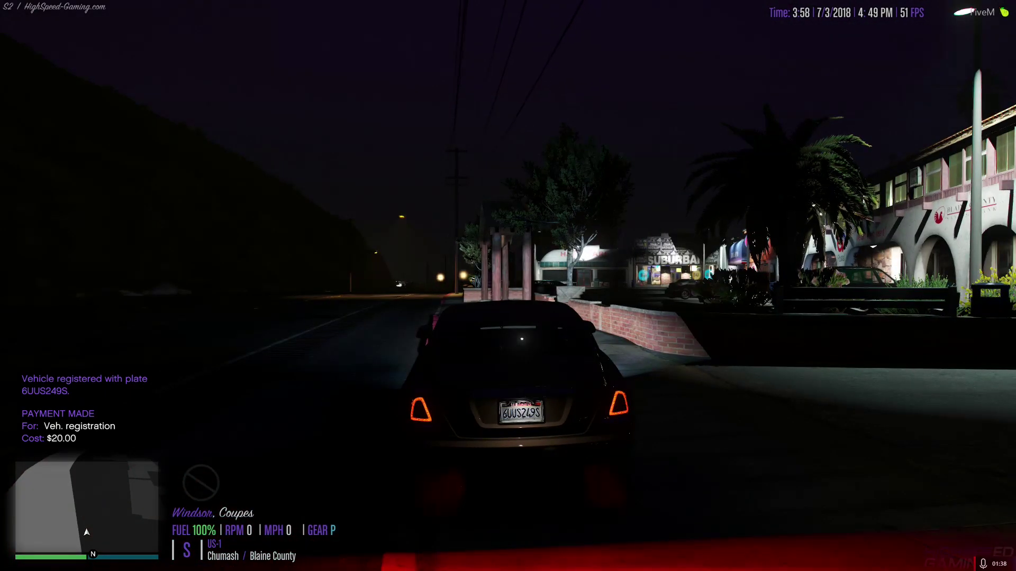
Drive the Windsor into the lit Chumash Plaza parking lot with its headlights on to inspect the replacement model.
key("w")
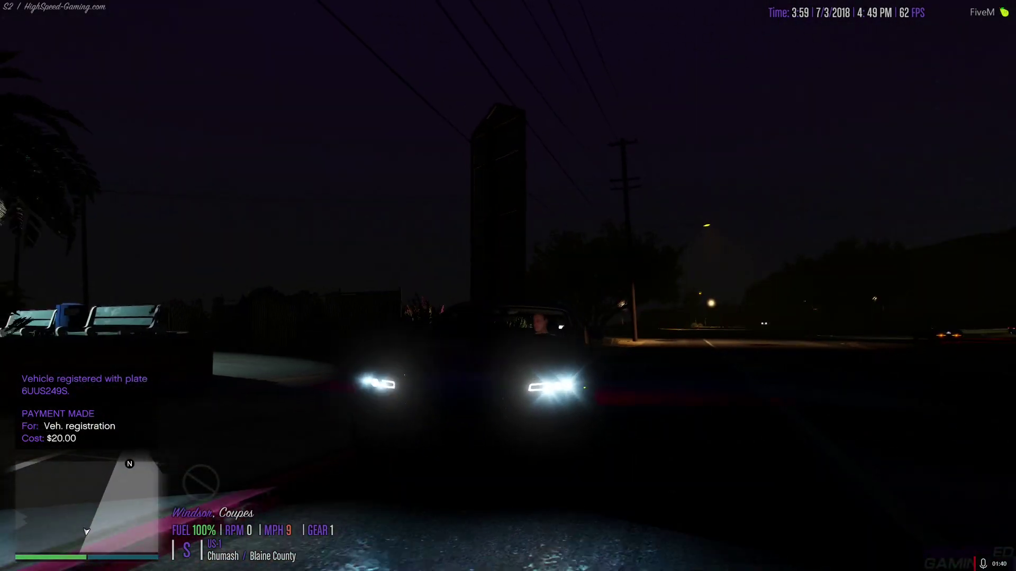
key("h")
key("w")
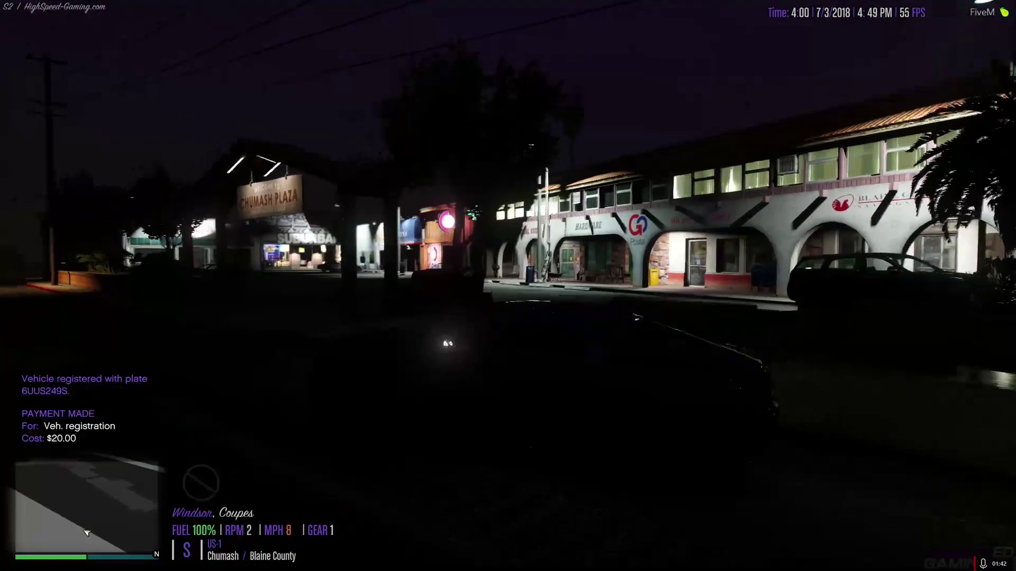
key("w")
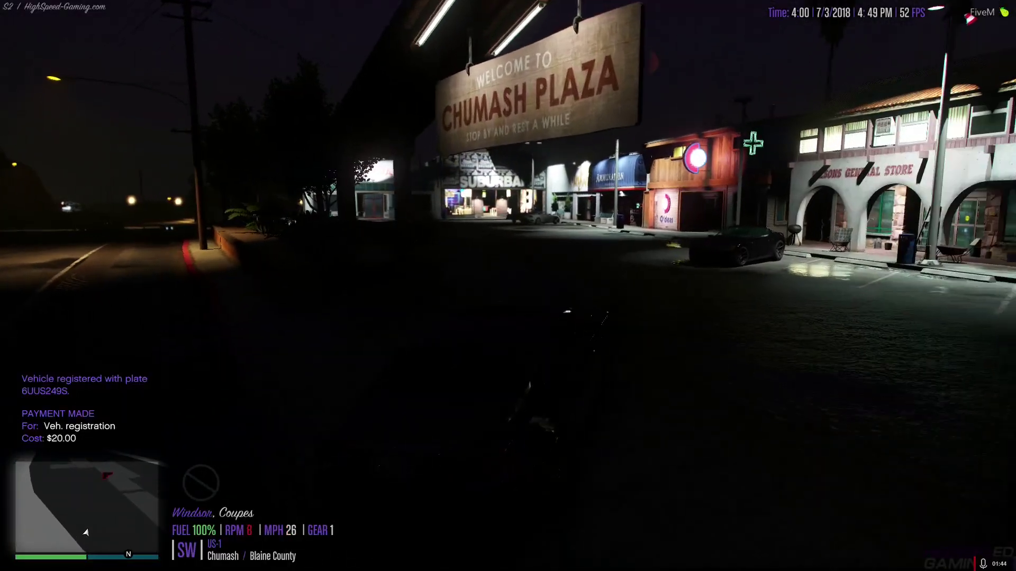
key("s")
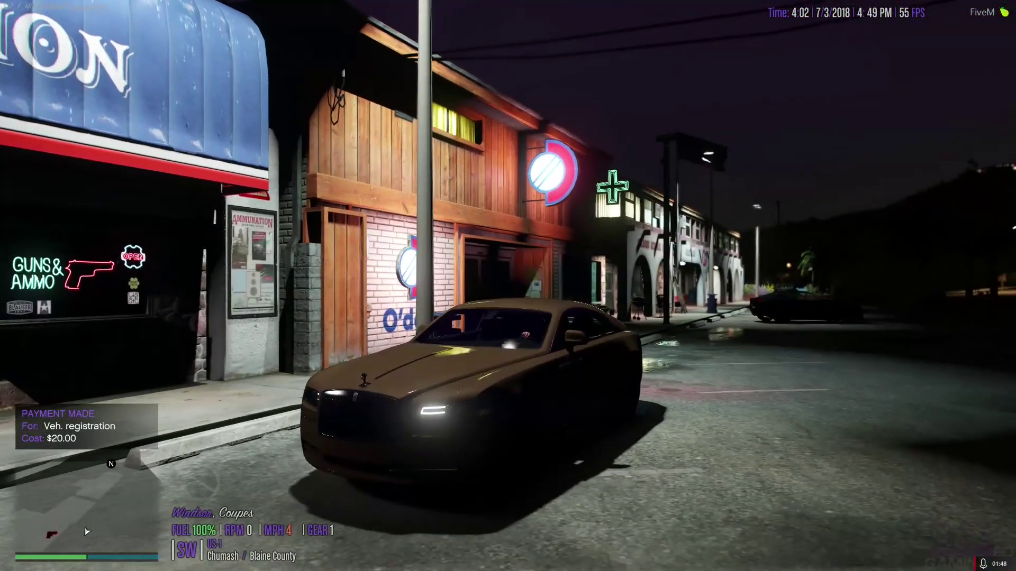
Check the Reflections HDR Global and Reflections Glossiness options in the graphics menu without altering them.
key("F10")
key("Return")
key("Down")
key("Down")
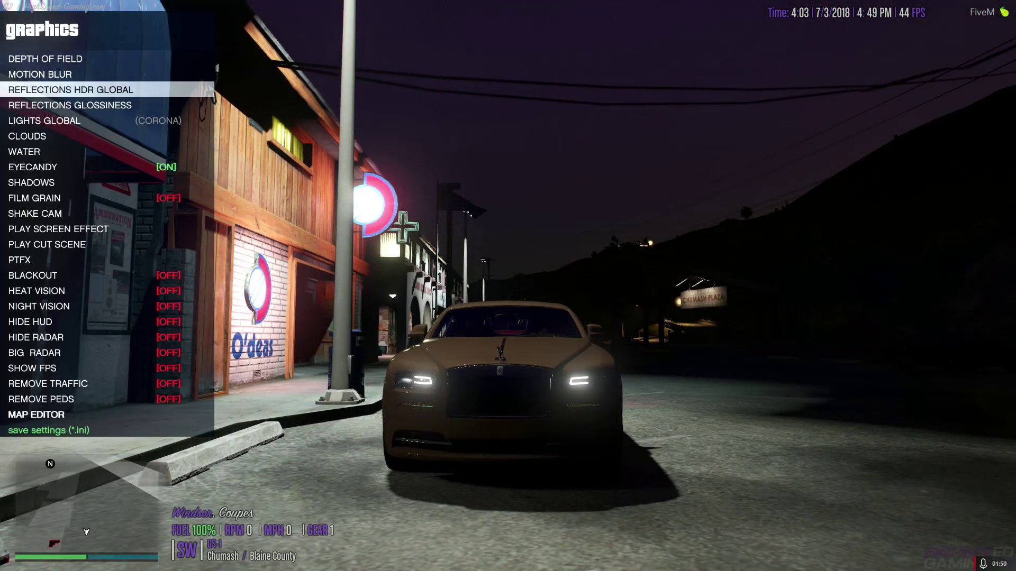
key("Return")
key("BackSpace")
key("Down")
key("Return")
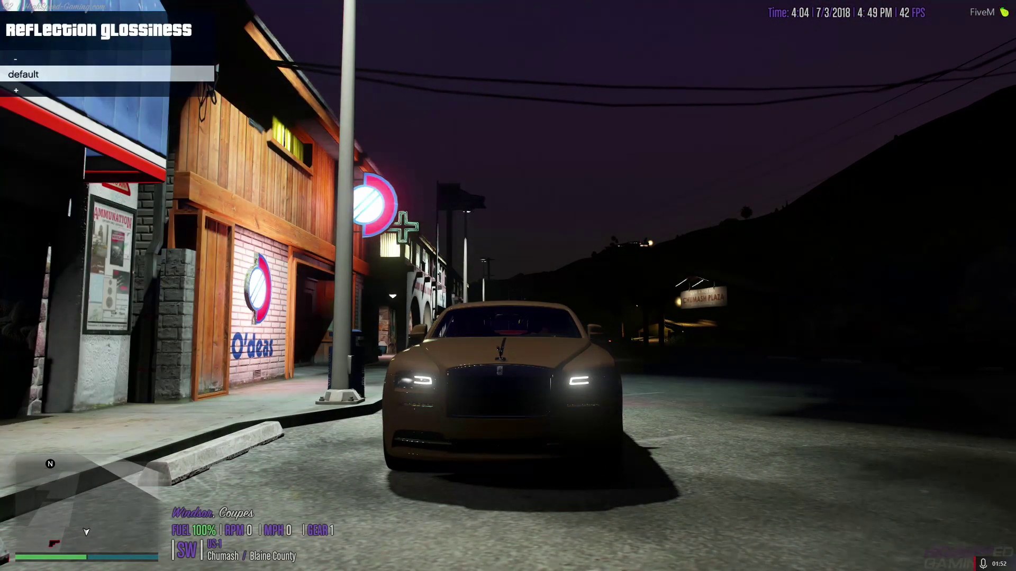
key("BackSpace")
key("BackSpace")
key("BackSpace")
Get out of the Windsor and spawn the Seven-70 sports car by name.
key("w")
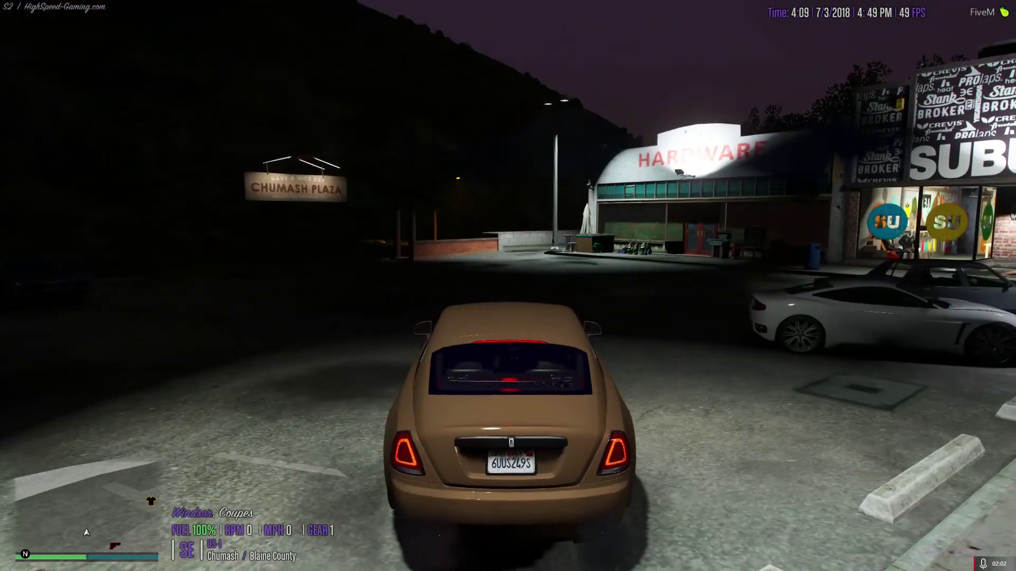
key("f")
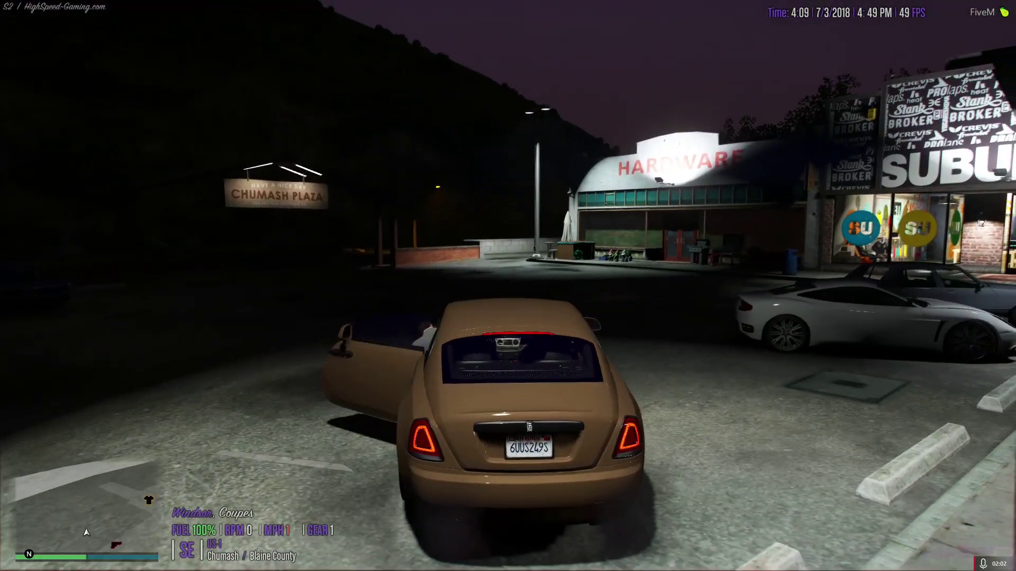
key("m")
key("Return")
key("Return")
key("Return")
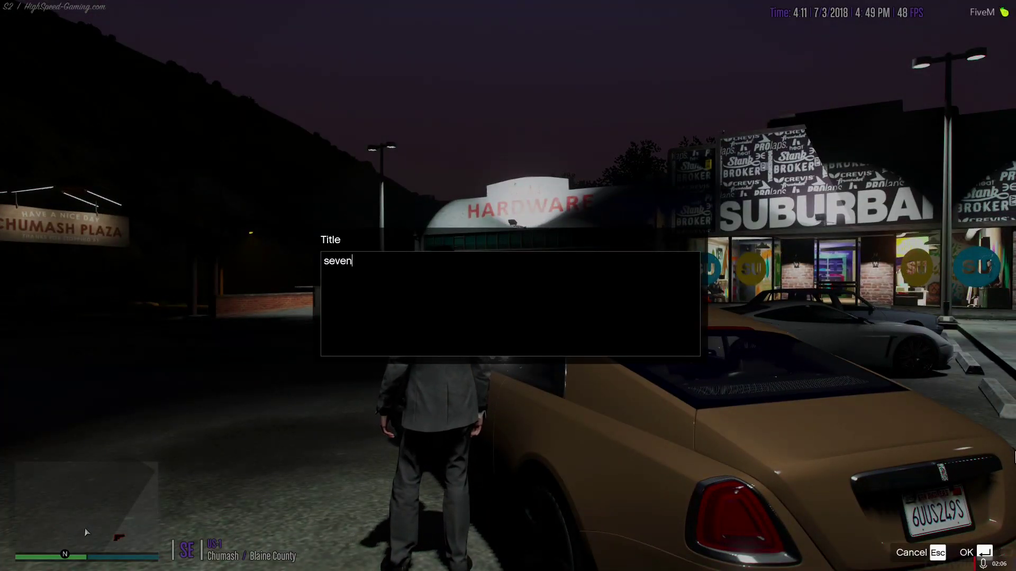
type("seven")
key("Return")
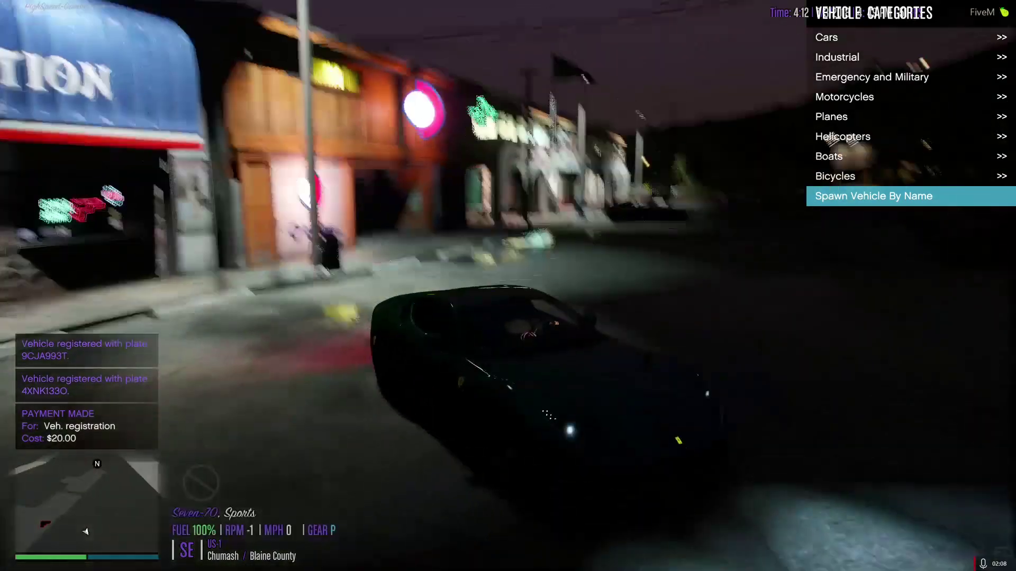
Drive the Seven-70 around the parking lot in front of Ammu-Nation and examine its replacement model from several angles.
key("v")
key("v")
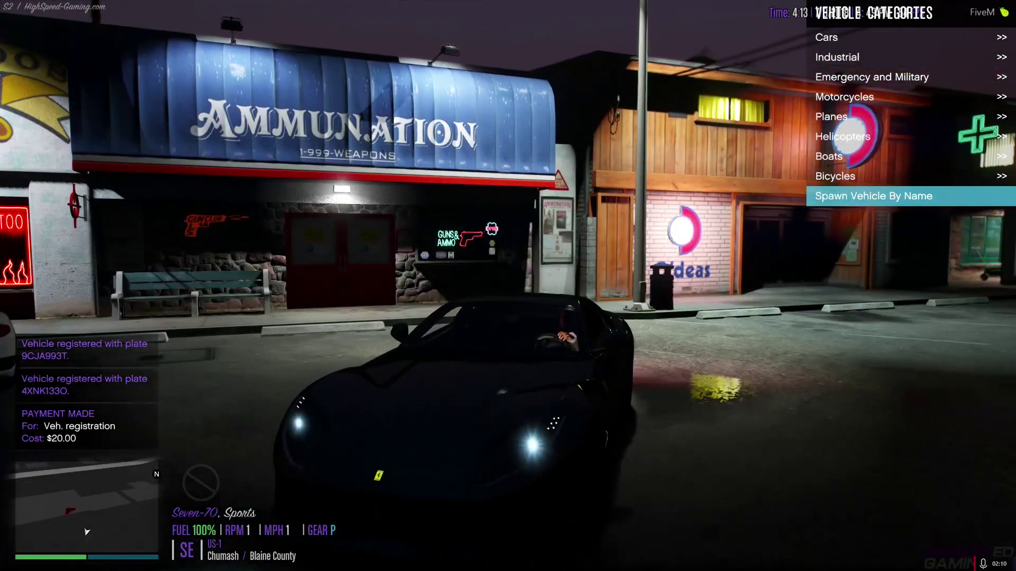
key("w")
key("d")
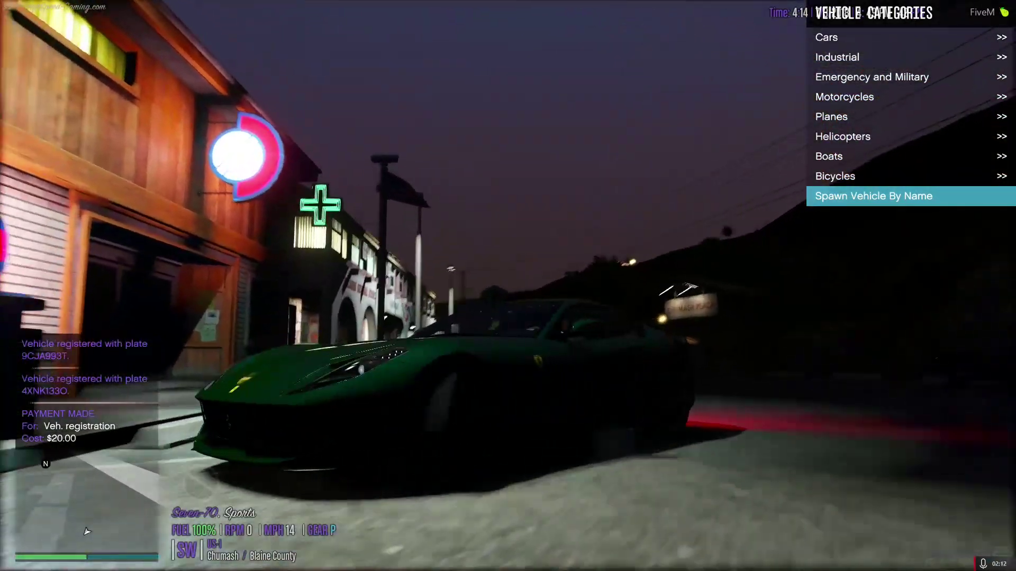
key("s")
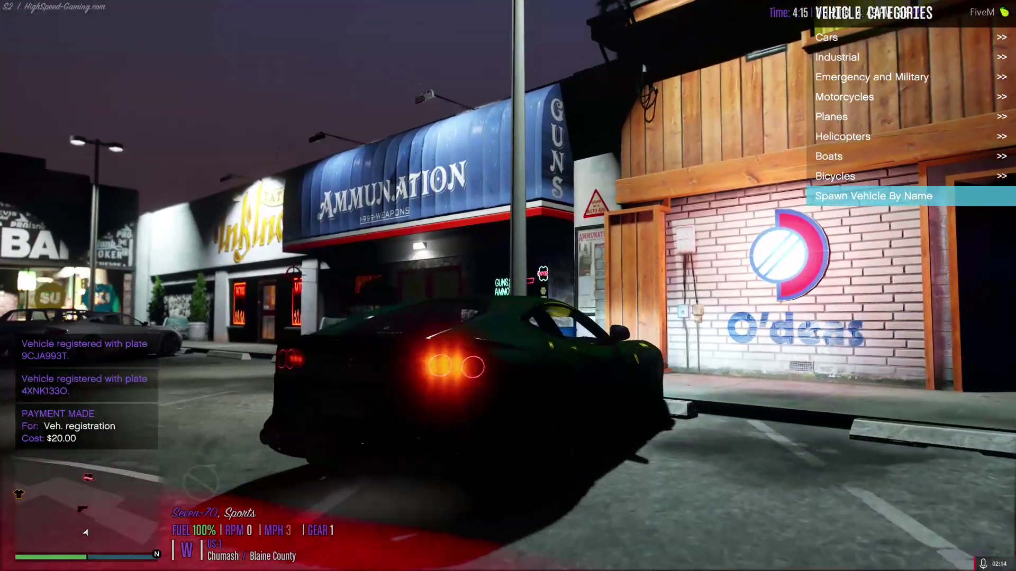
key("w")
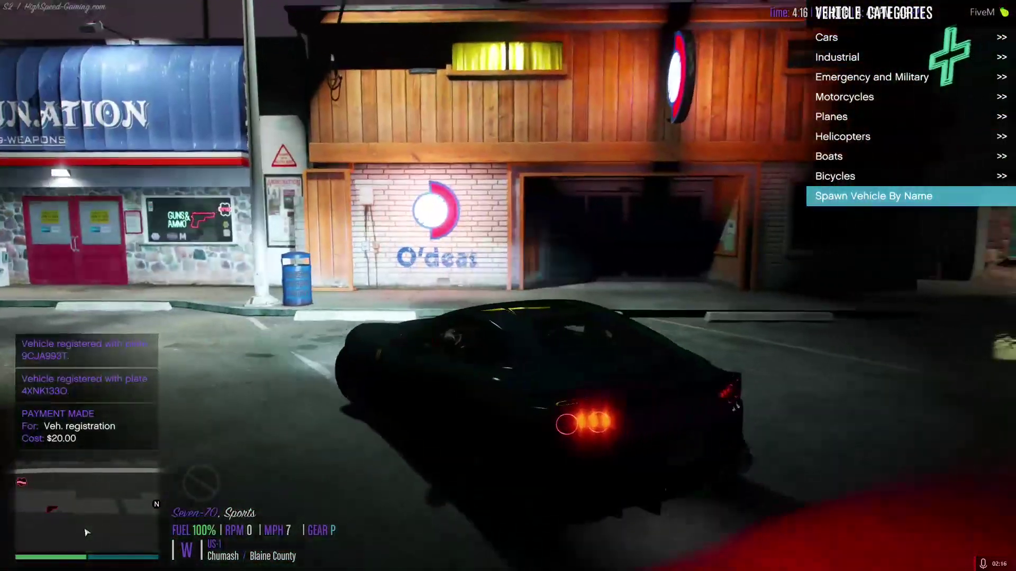
key("s")
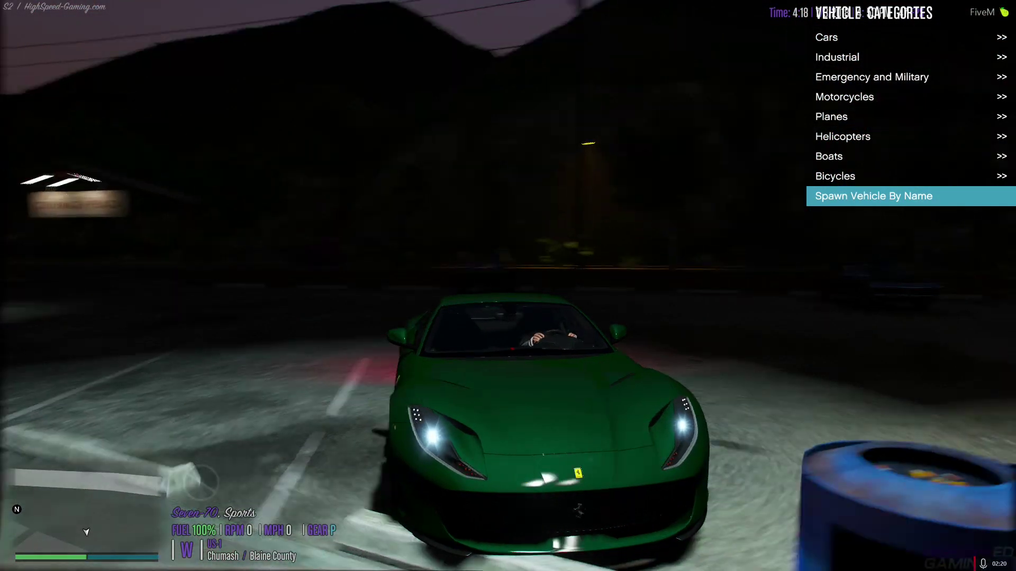
key("w")
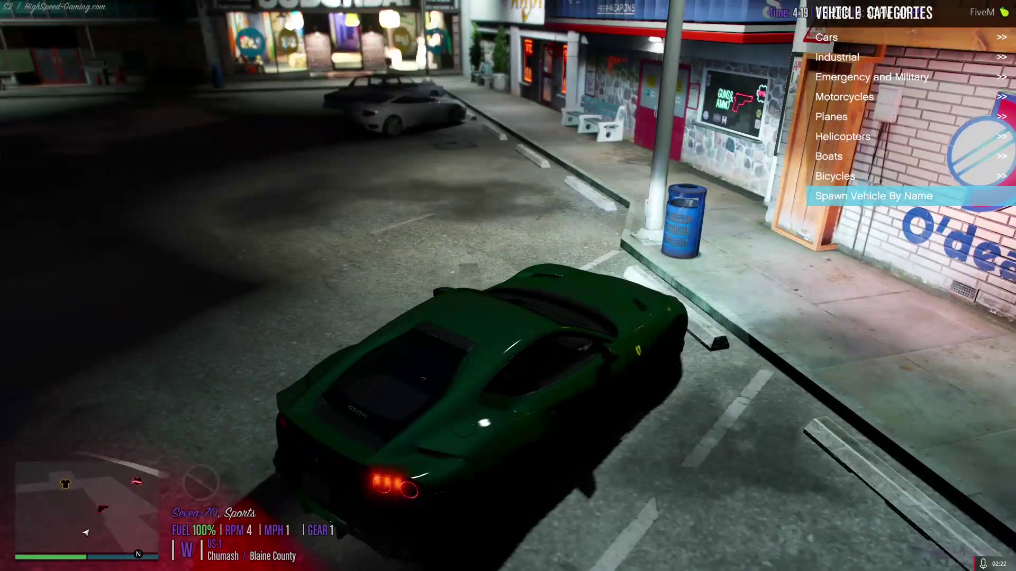